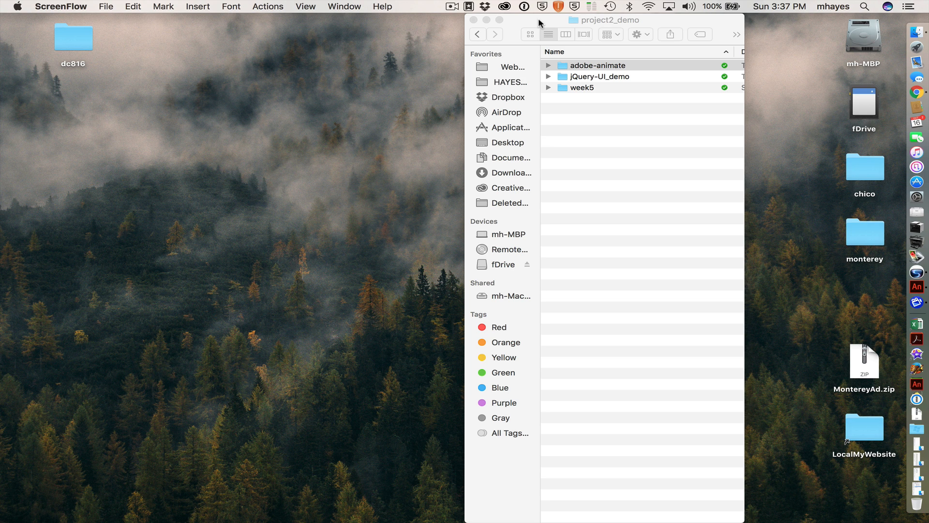
Navigate Finder into project2_demo > adobe-animate > rolling-elements
click(538, 21)
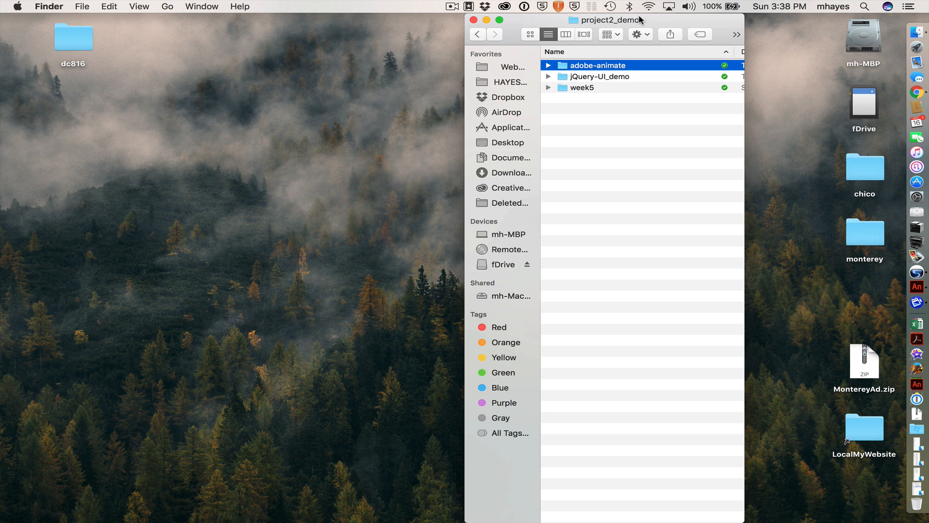
drag(652, 20, 656, 22)
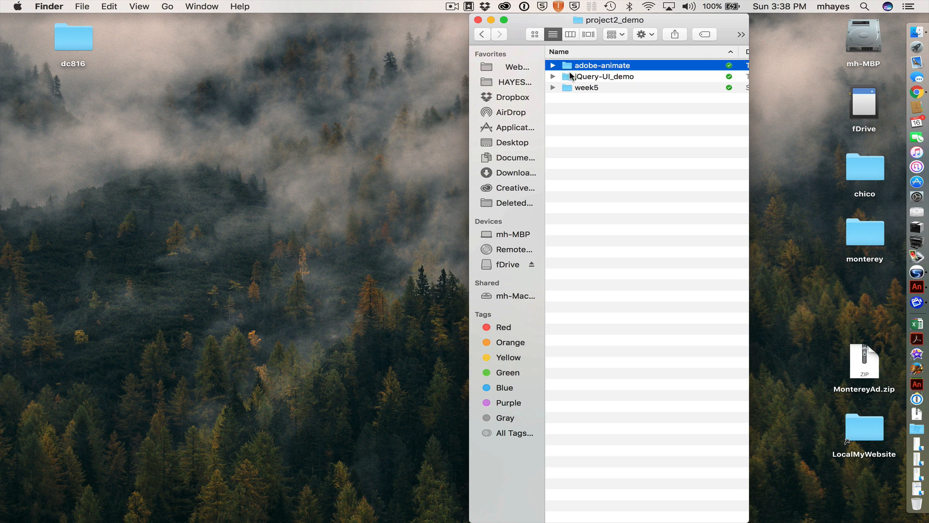
click(572, 76)
click(568, 65)
double_click(568, 65)
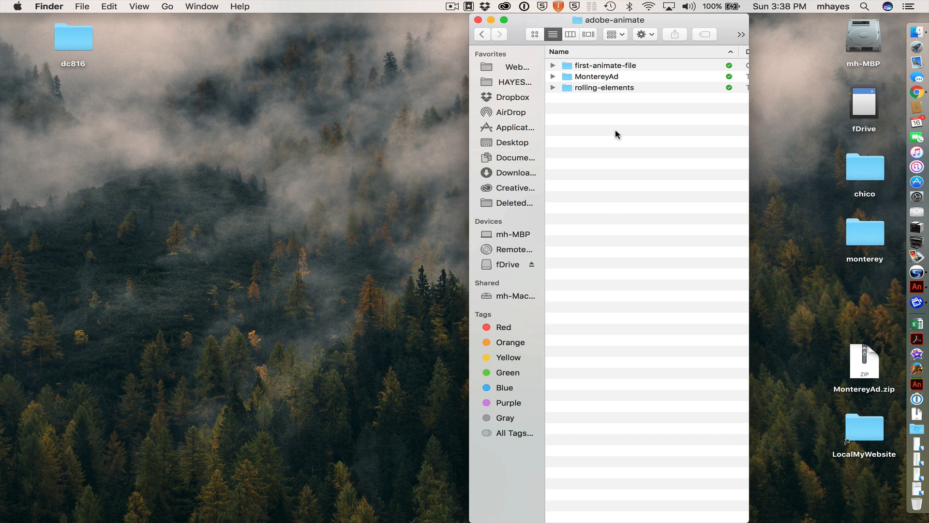
click(569, 88)
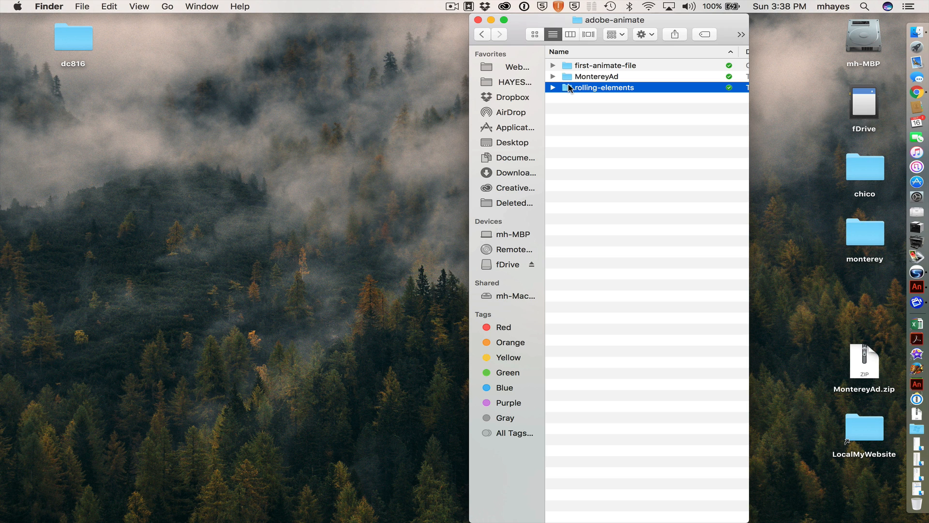
double_click(569, 88)
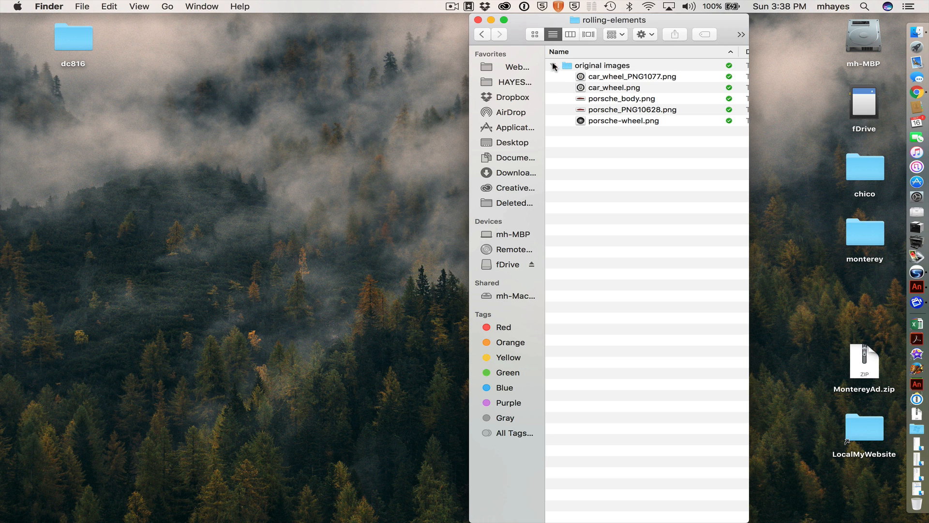
Expand the original images folder to list its five PNG files
click(553, 66)
click(553, 65)
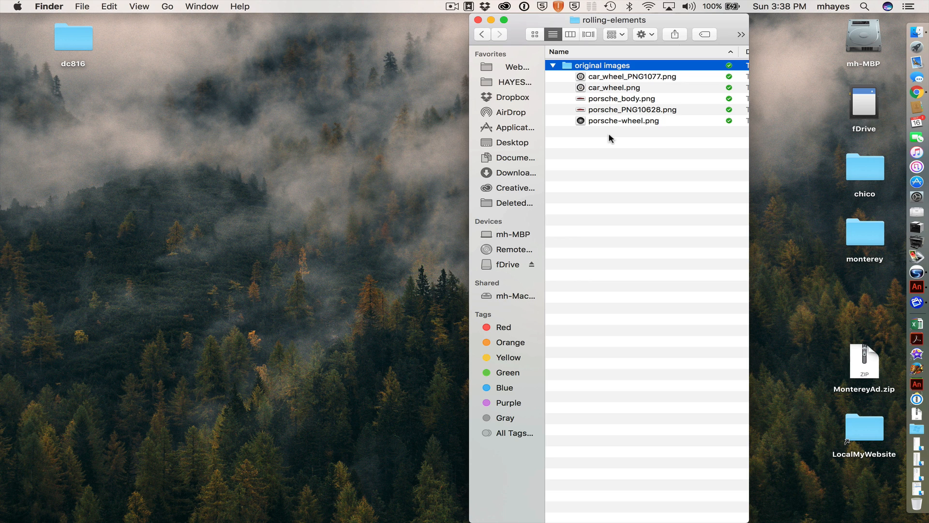
click(552, 65)
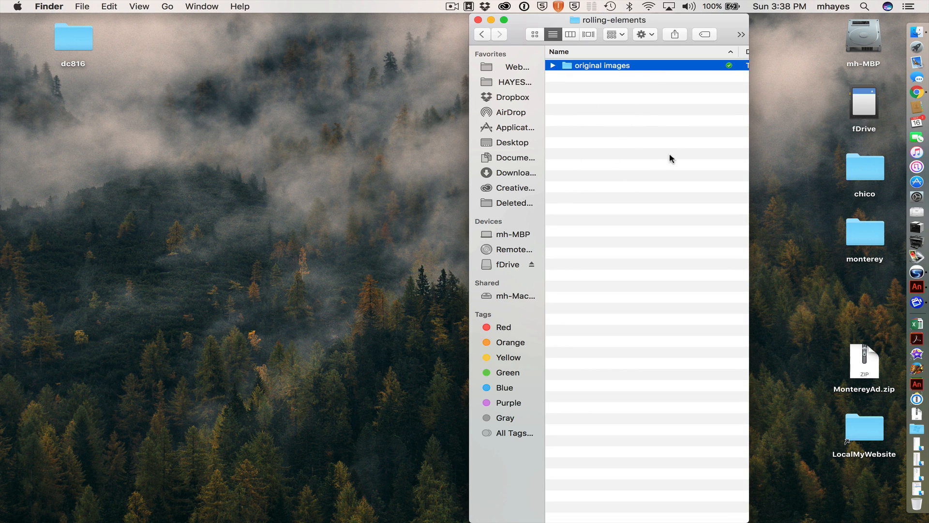
click(553, 65)
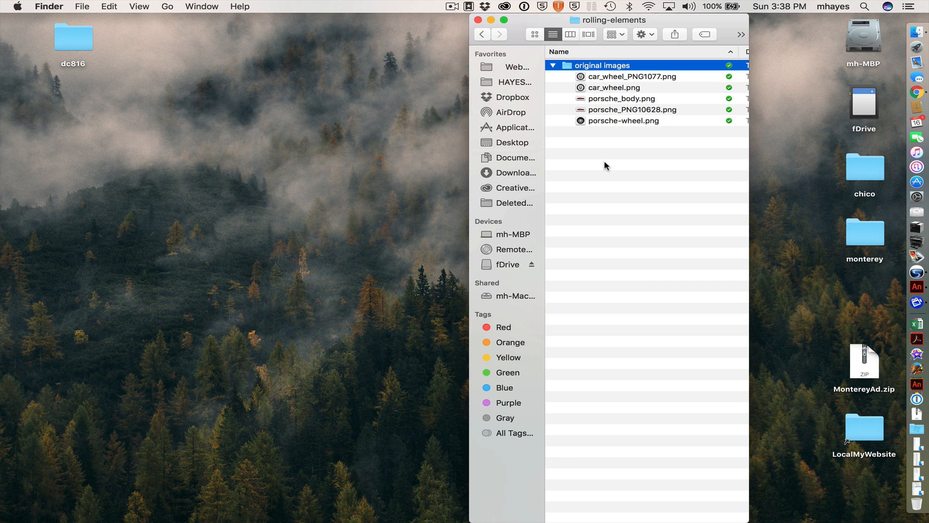
Switch to Animate CC and create a new HTML5 Canvas document
key(super+Tab)
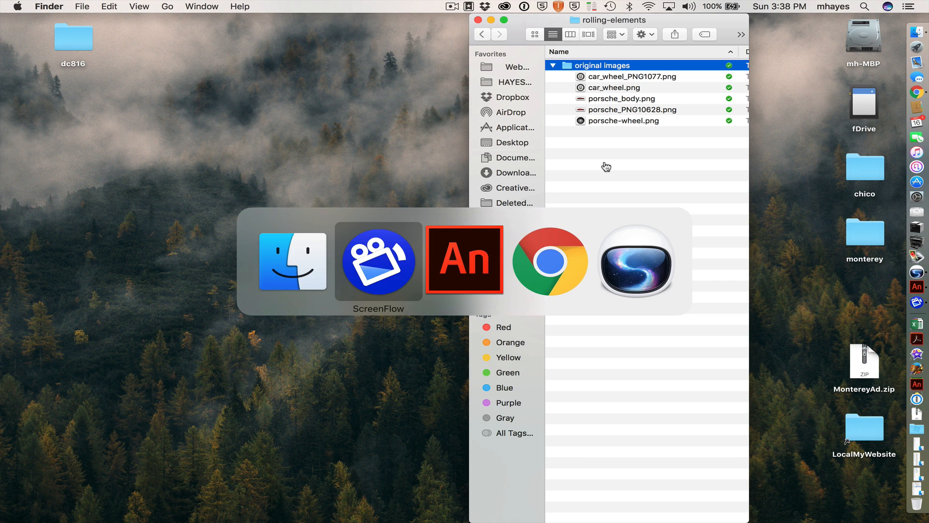
key(super+Tab)
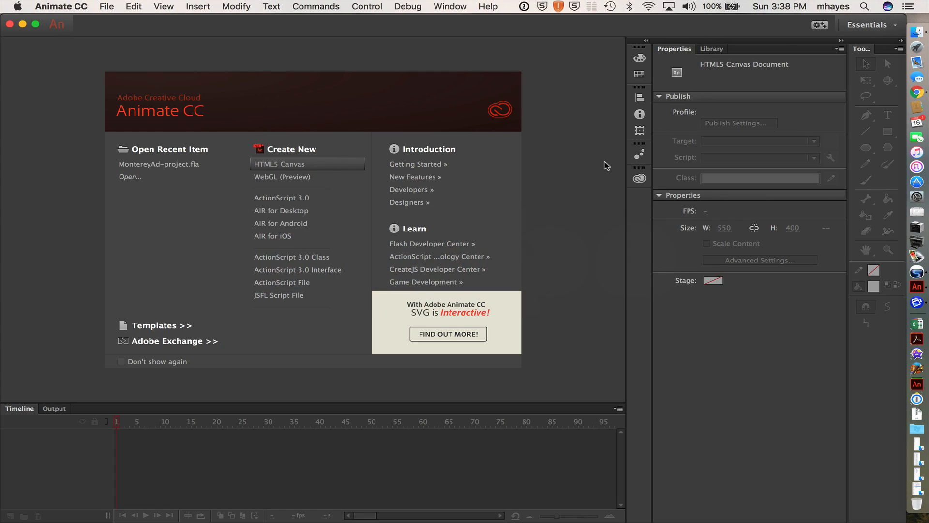
click(269, 166)
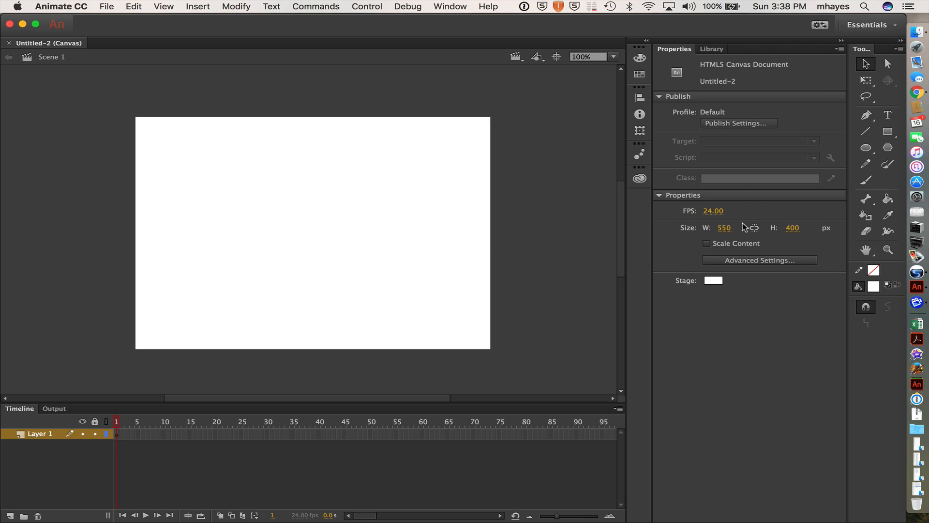
Set the document to 30 fps with a light grey stage colour
click(715, 212)
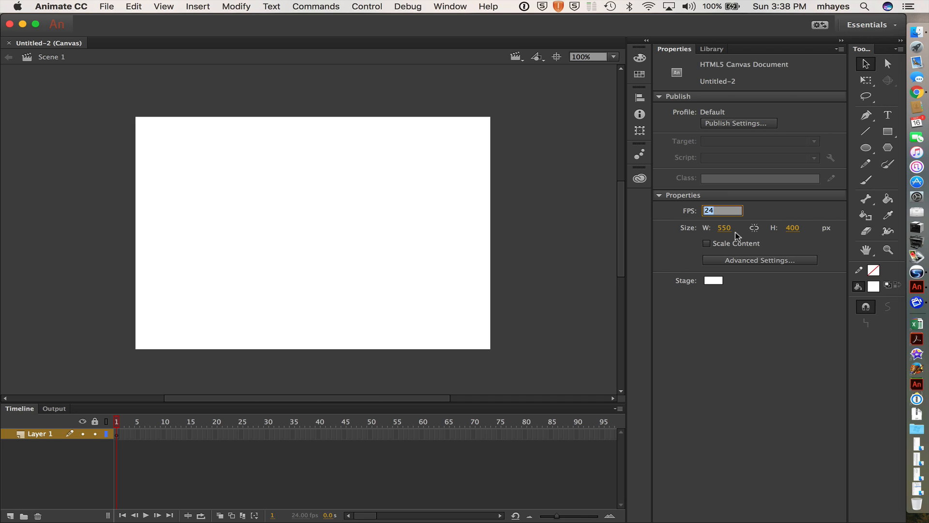
text(30)
key(Return)
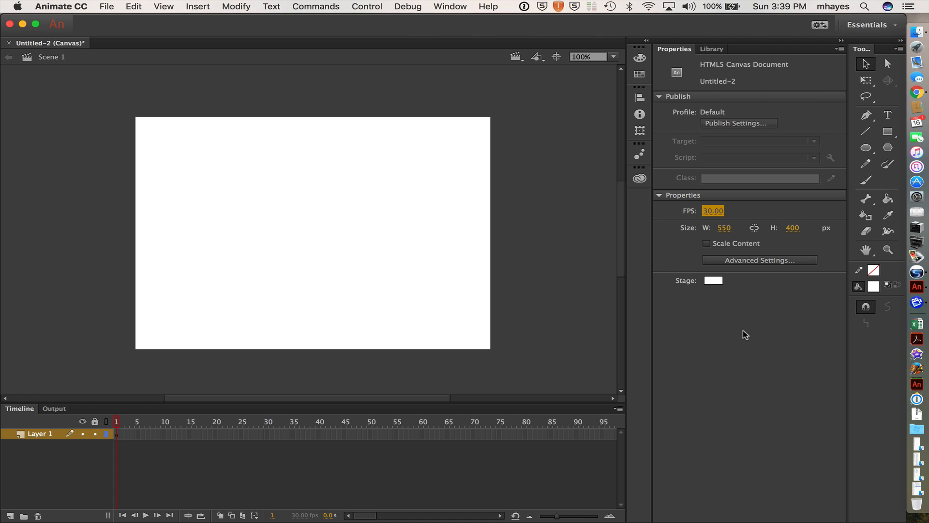
click(714, 280)
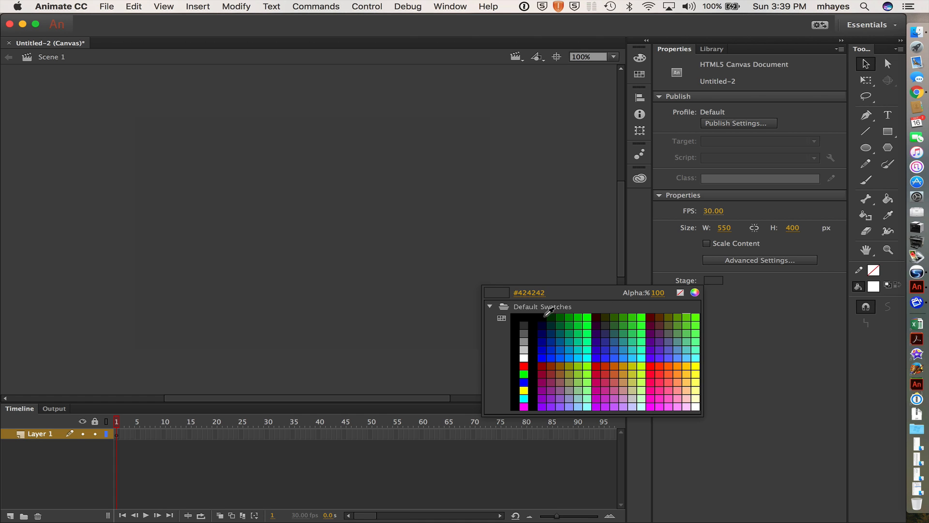
click(528, 345)
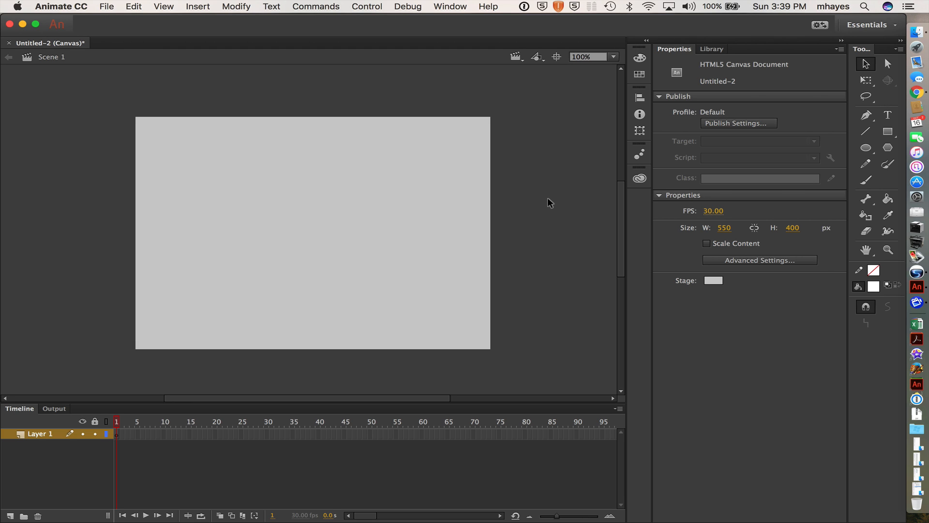
Save the document as rotating-elements.fla in the rolling-elements folder
key(super+s)
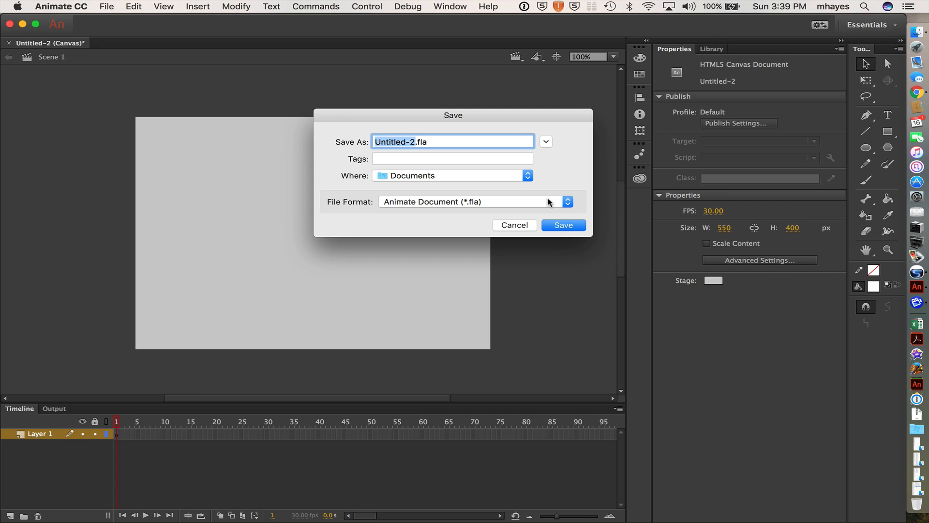
text(rotating-elements)
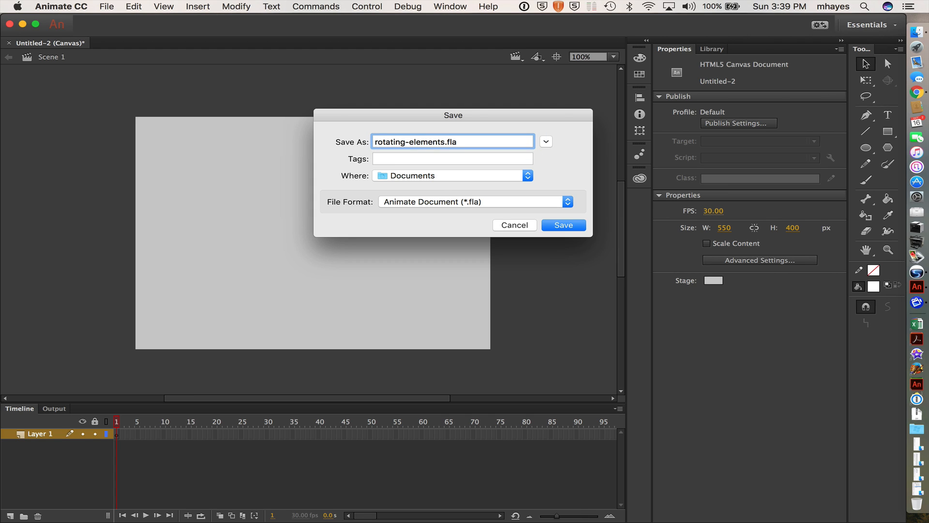
click(545, 142)
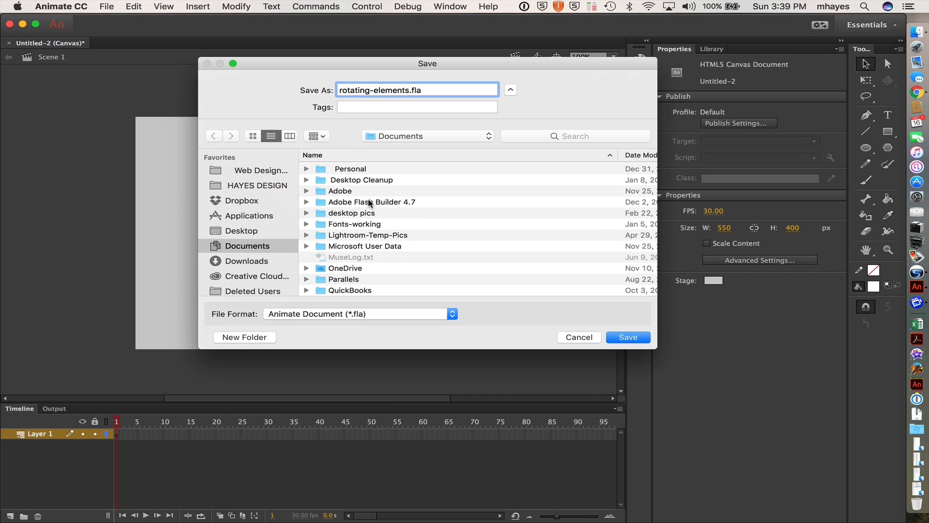
click(241, 229)
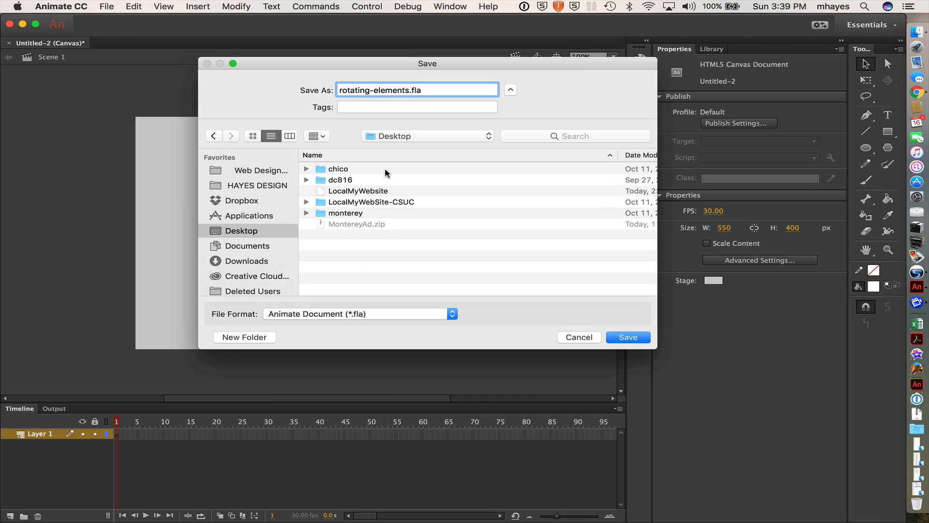
double_click(377, 193)
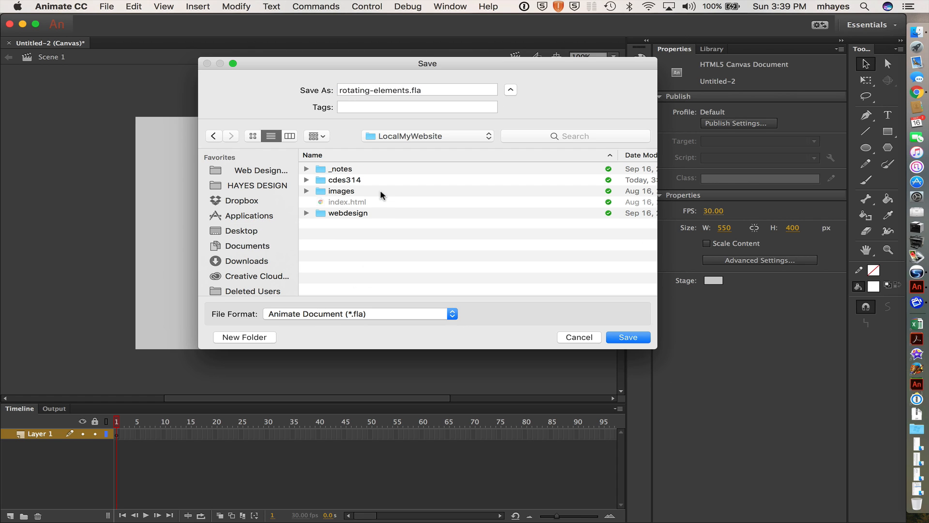
double_click(357, 179)
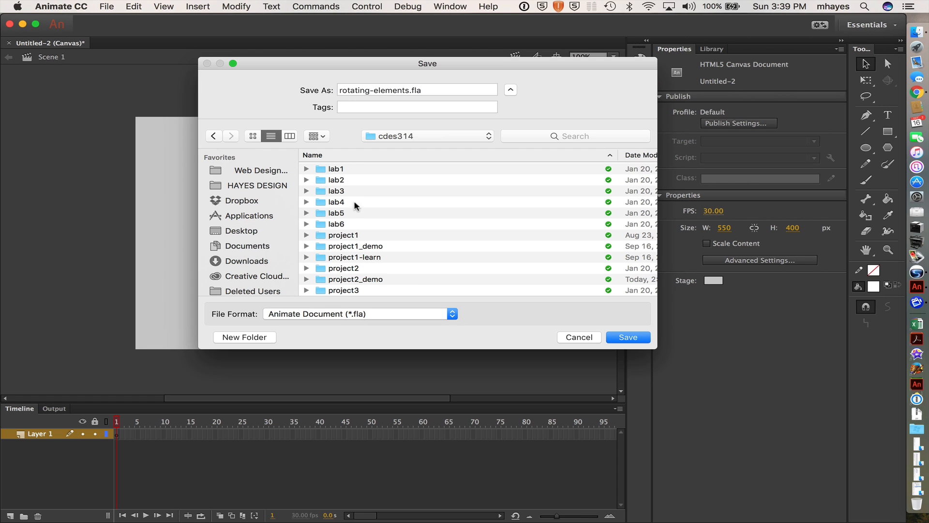
double_click(374, 279)
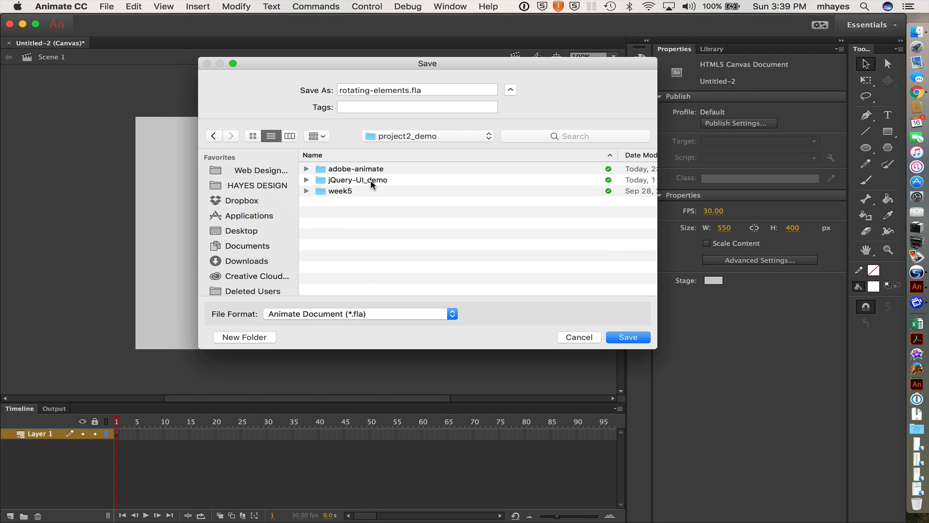
double_click(374, 169)
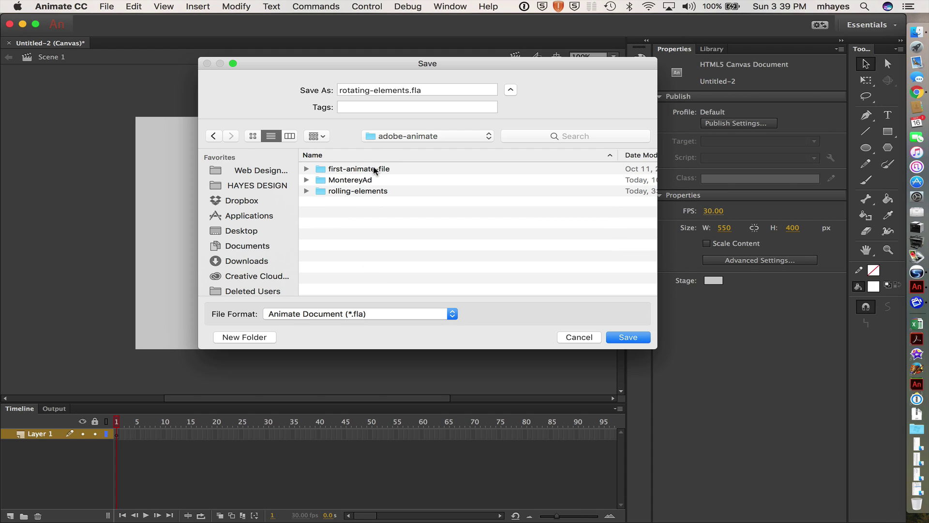
double_click(367, 191)
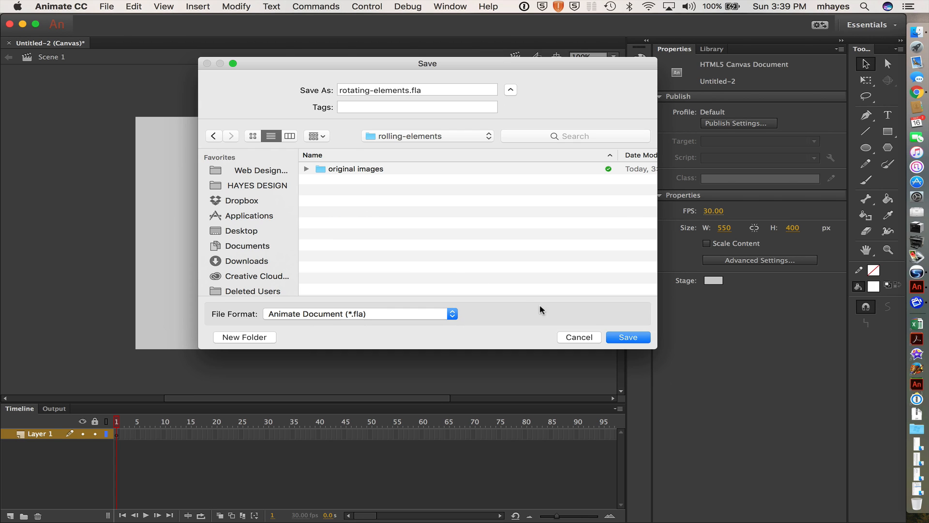
click(628, 337)
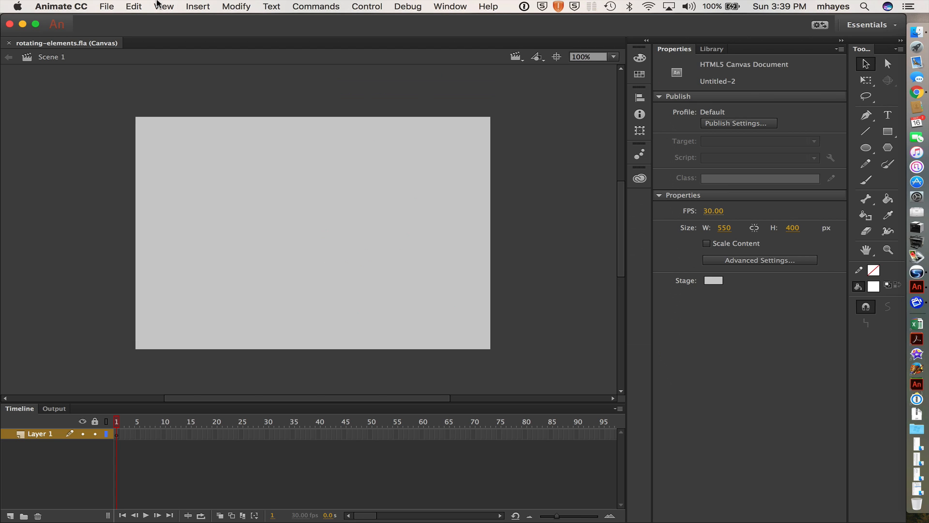
Start Import to Stage and browse to rolling-elements/original images
click(106, 6)
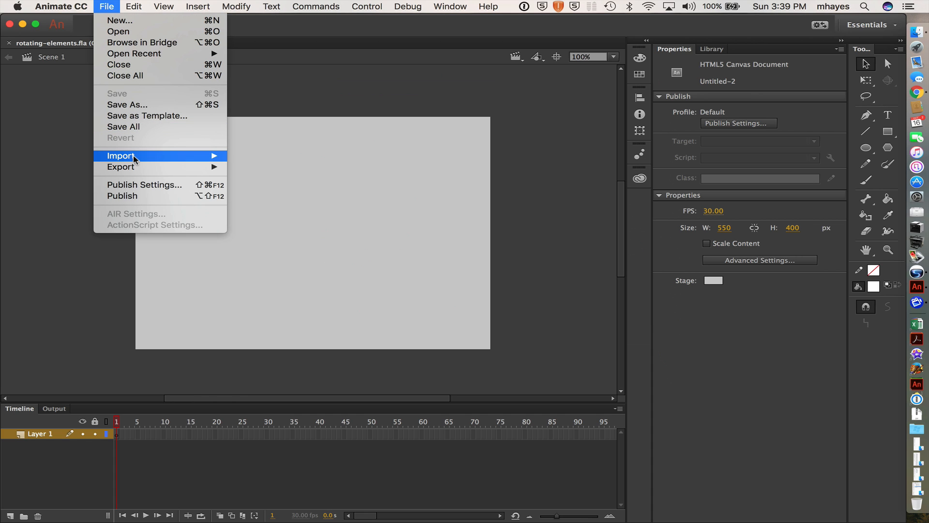
mouse_move(145, 156)
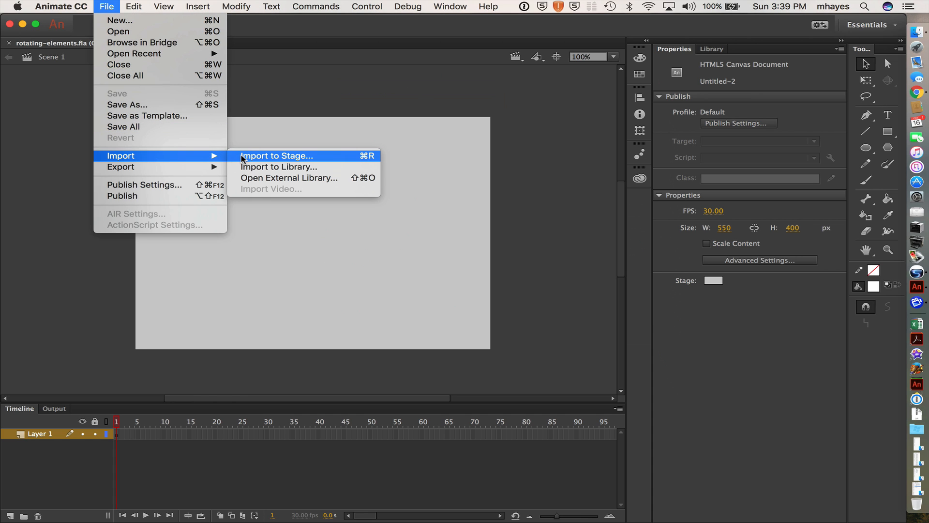
click(244, 158)
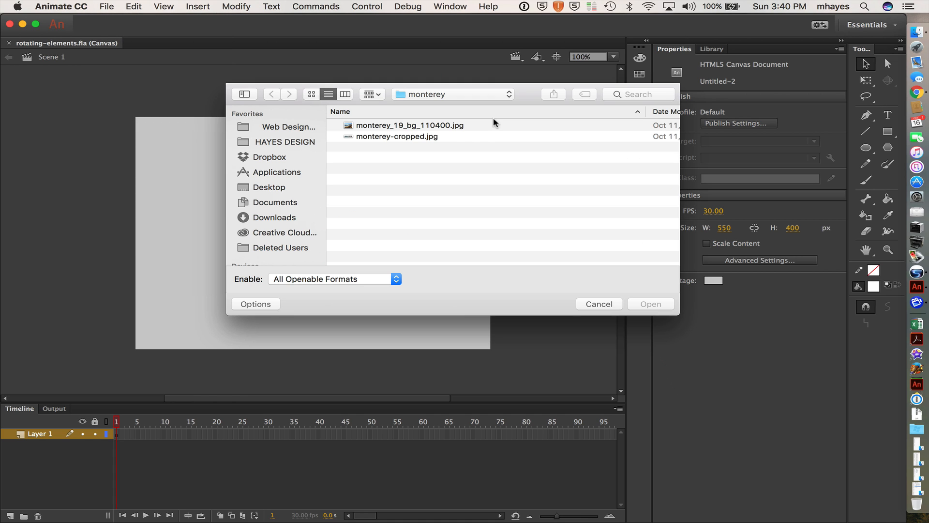
click(432, 94)
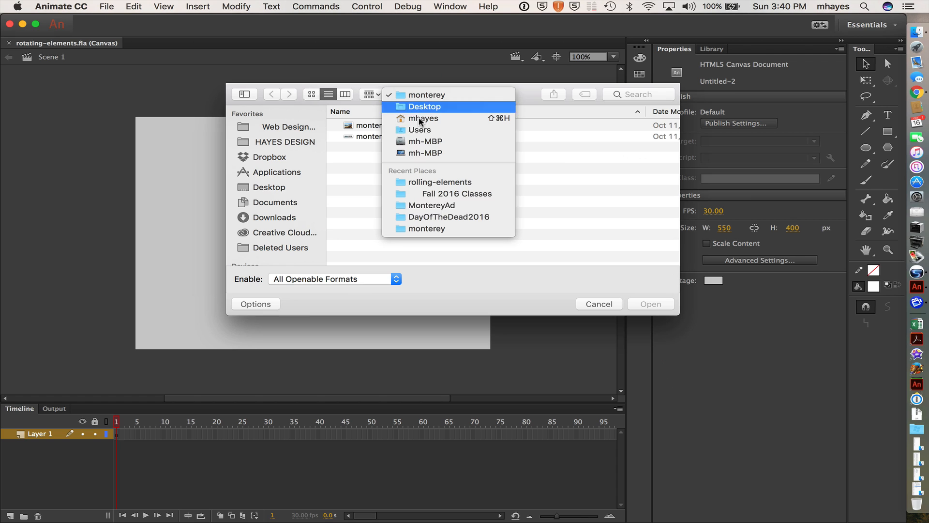
click(424, 106)
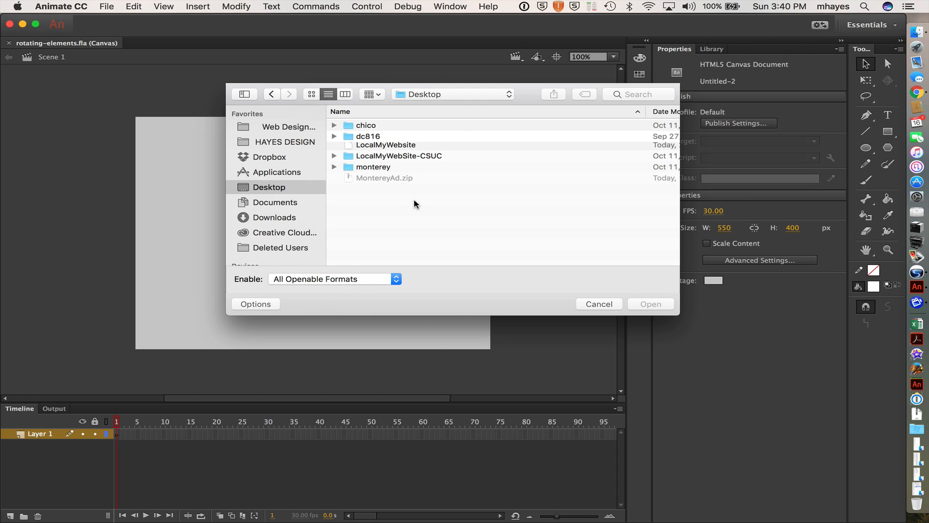
double_click(381, 145)
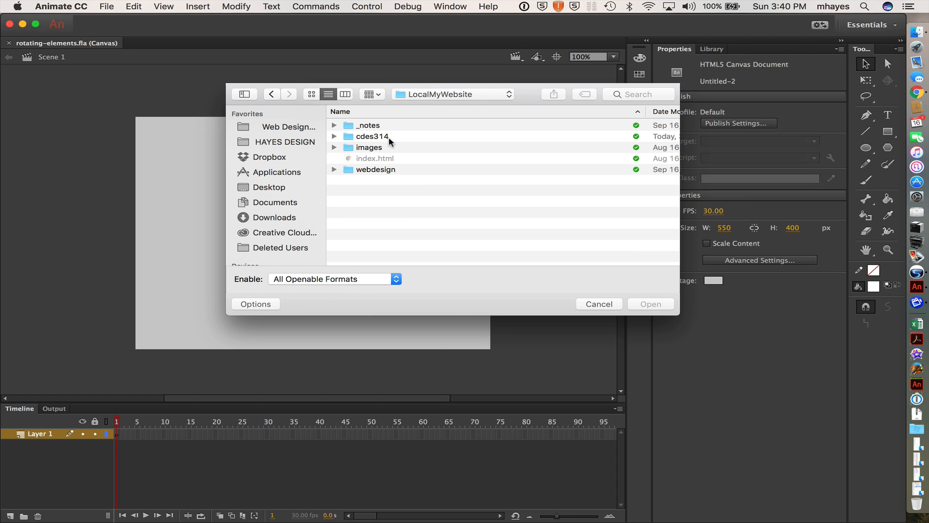
double_click(386, 137)
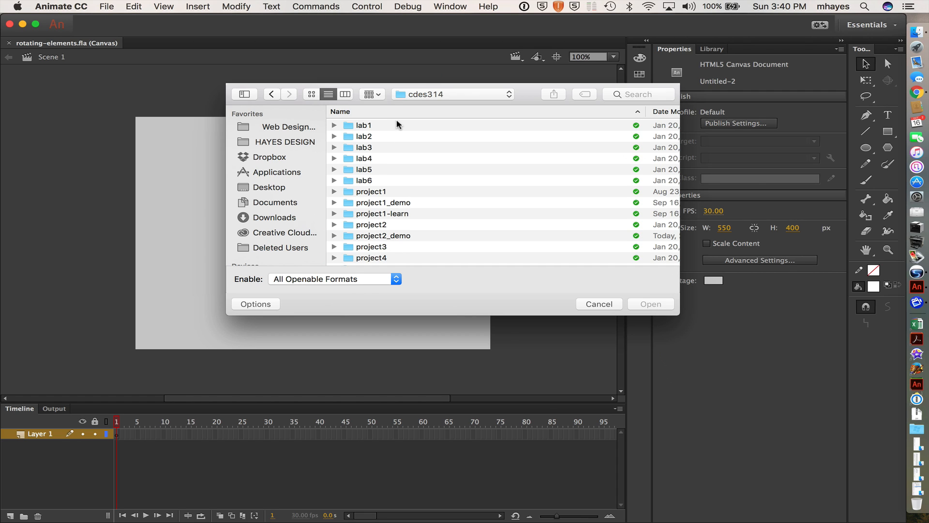
double_click(404, 235)
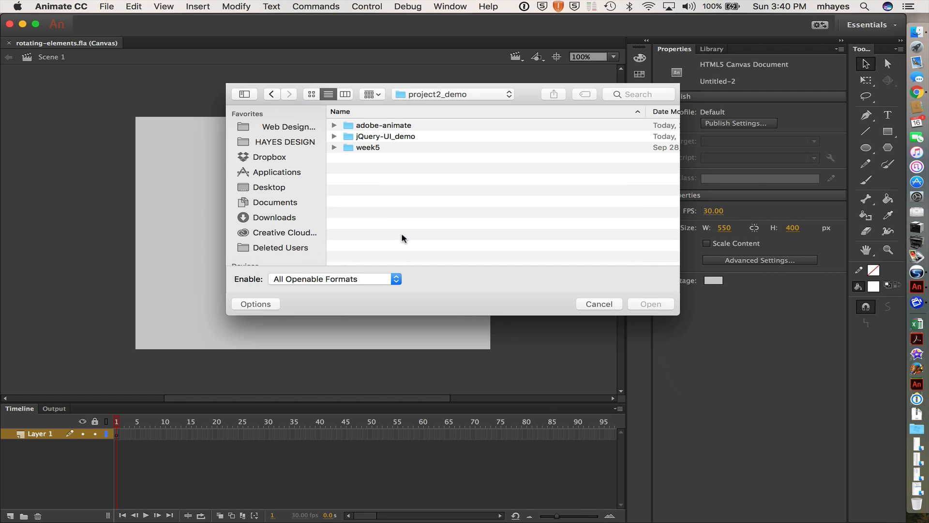
double_click(393, 125)
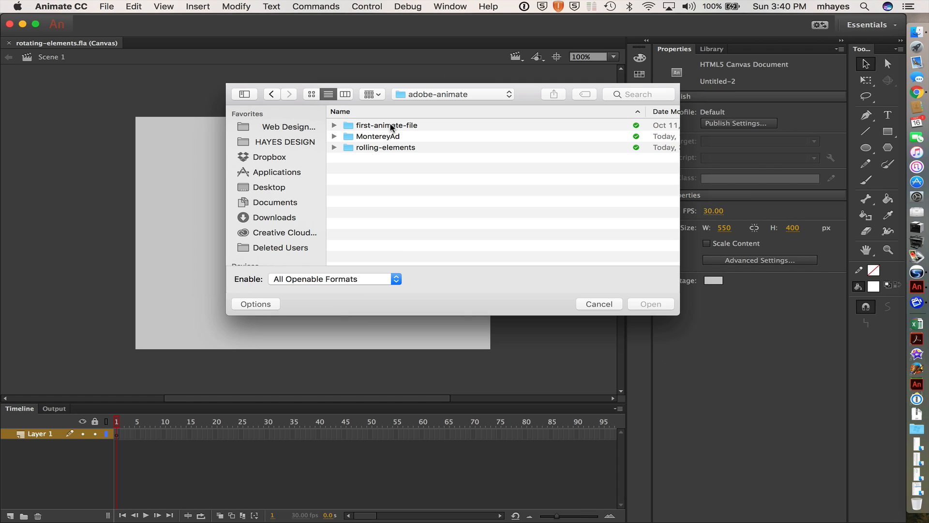
double_click(403, 148)
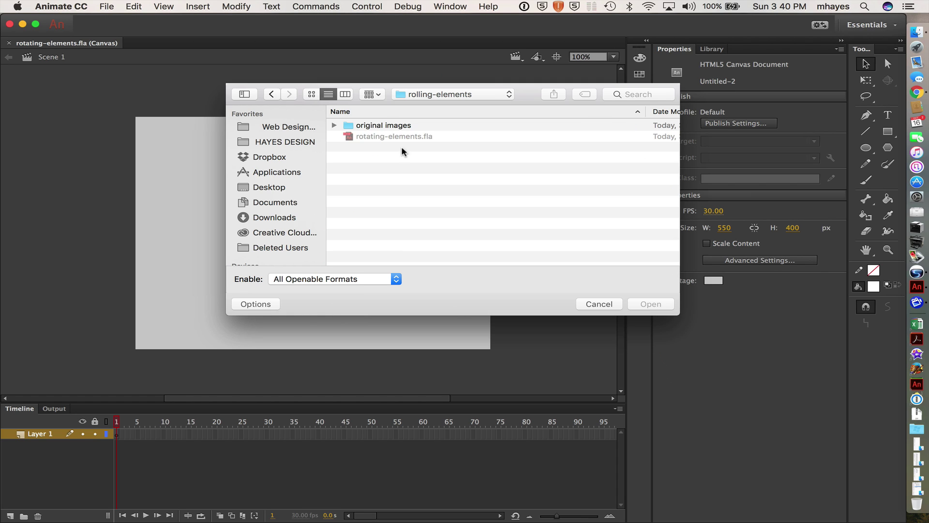
double_click(380, 126)
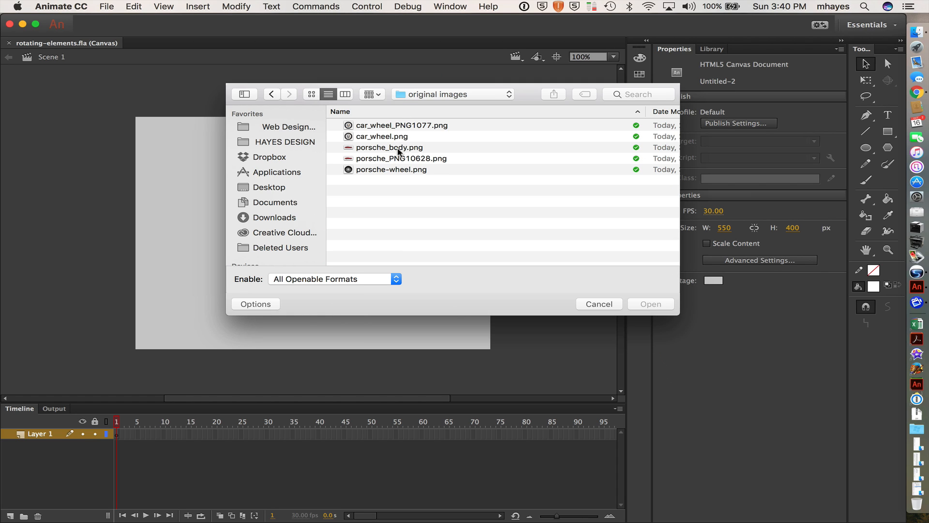
Look through the PNGs and select porsche-wheel.png for import
click(419, 160)
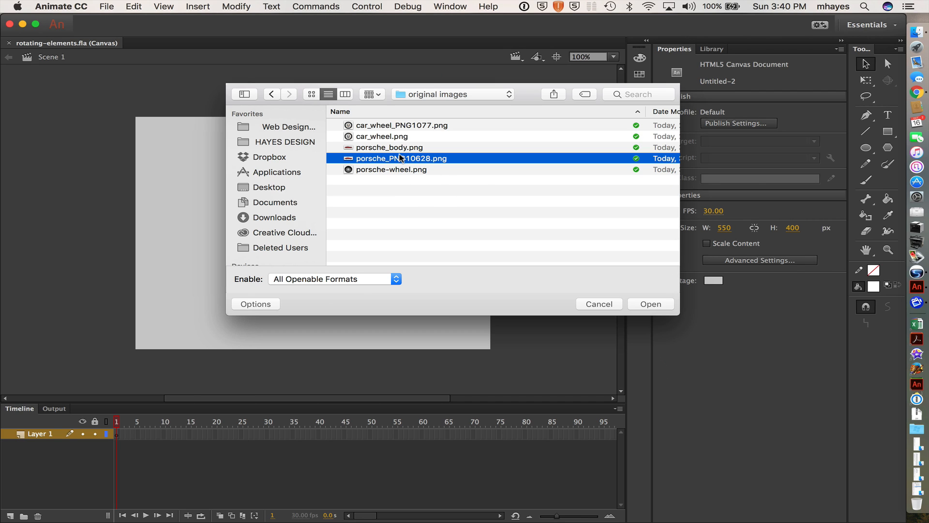
click(409, 170)
click(404, 148)
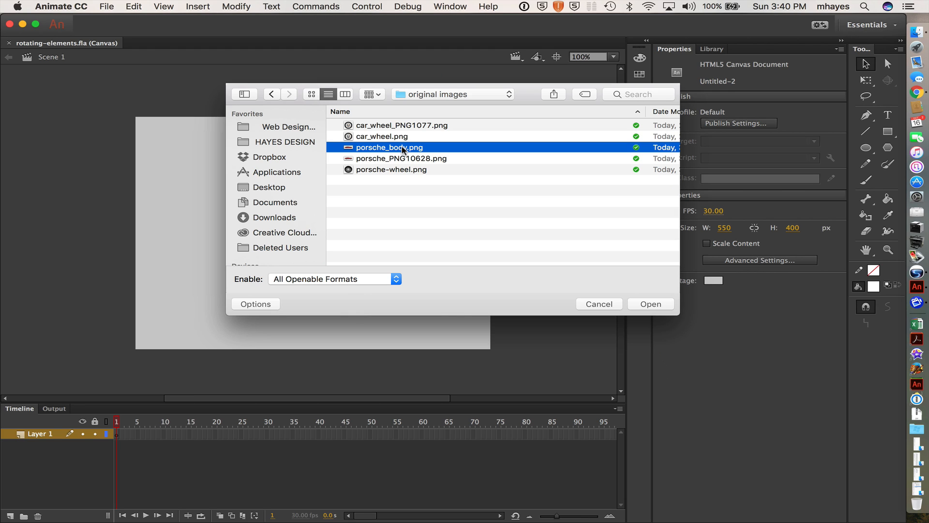
click(388, 170)
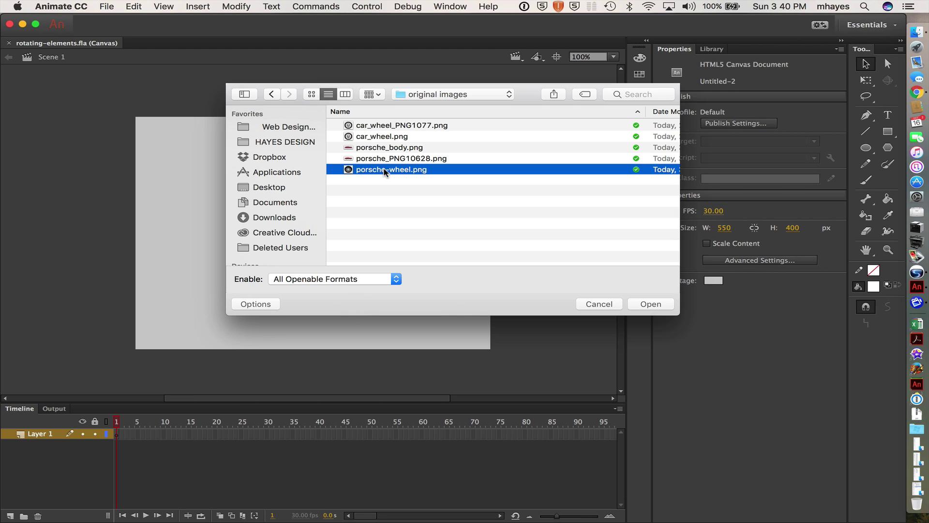
Import the wheel, move it to the stage's left, and begin Convert to Symbol
double_click(414, 170)
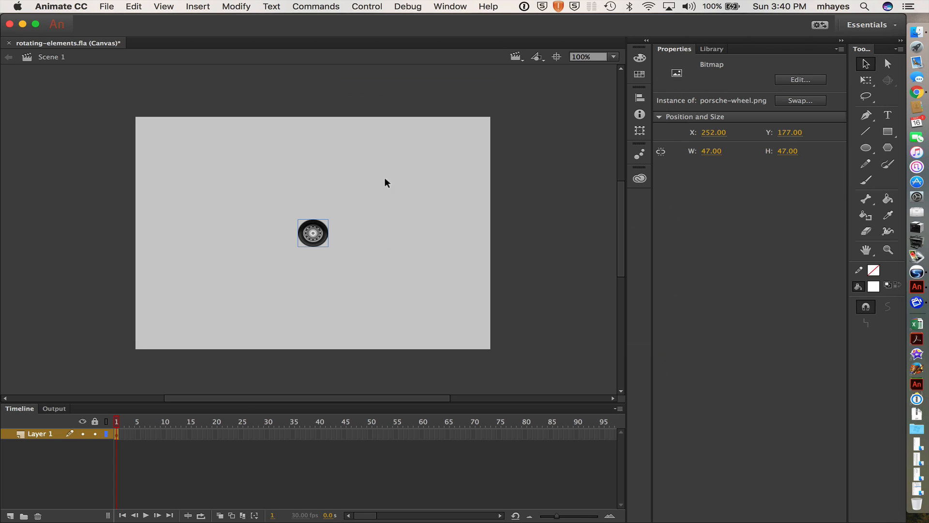
drag(322, 227, 217, 245)
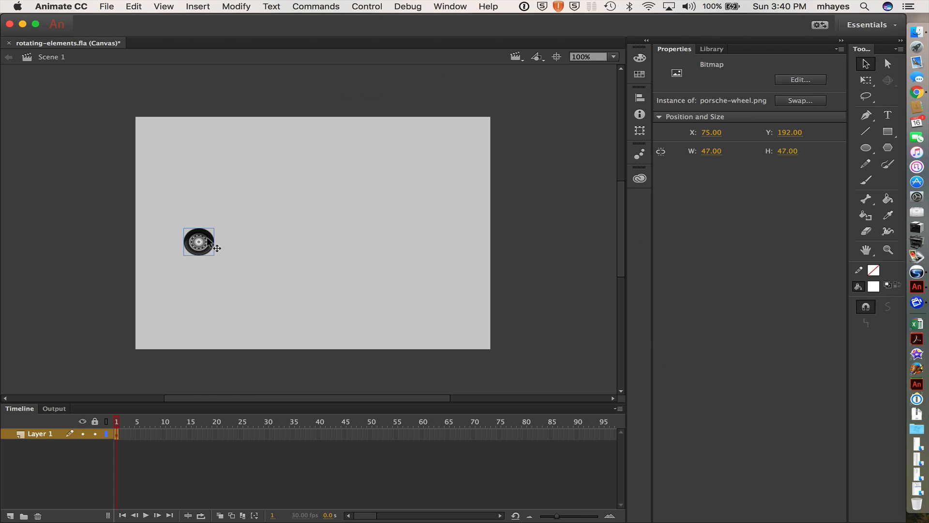
right_click(208, 238)
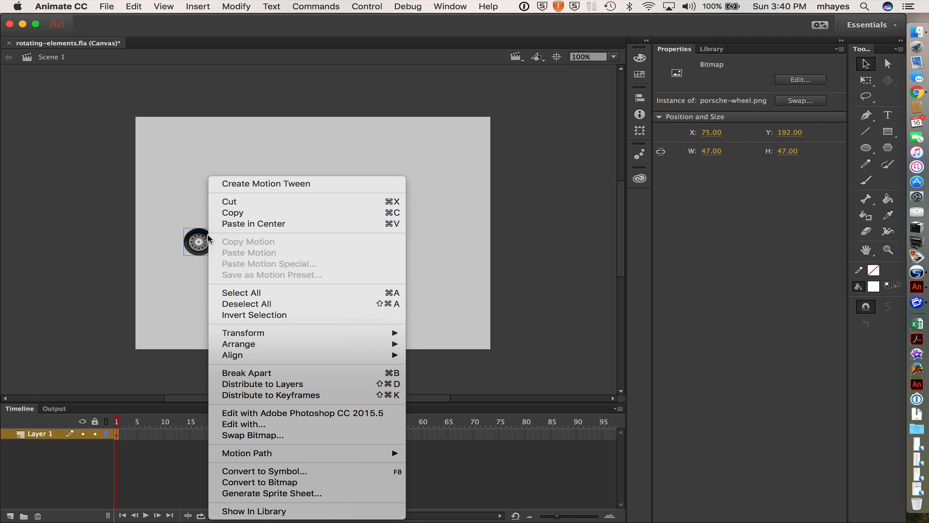
click(240, 472)
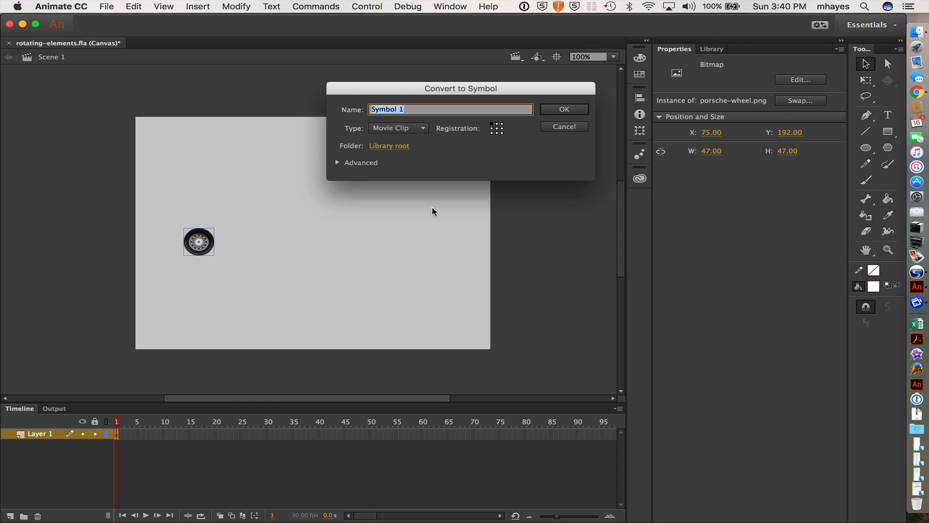
text(rotat)
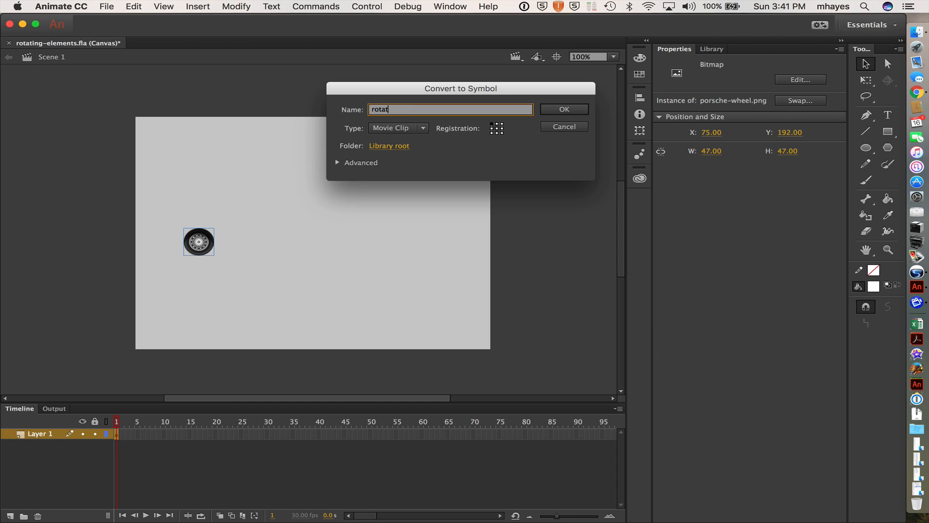
text(ing wheel)
Create the Movie Clip symbol named rotating wheel
key(Return)
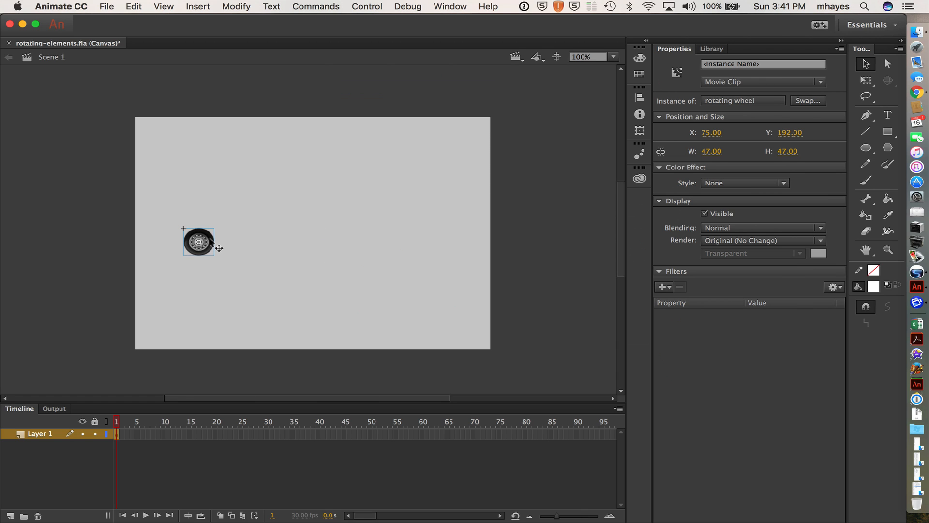
Inside rotating wheel, give the wheel a 30-frame motion tween, accepting the symbol conversion
double_click(219, 247)
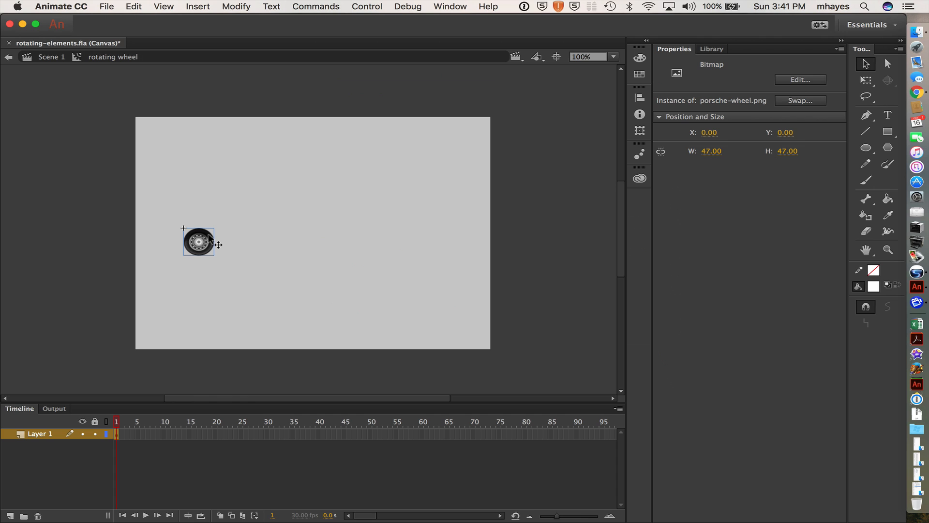
right_click(210, 238)
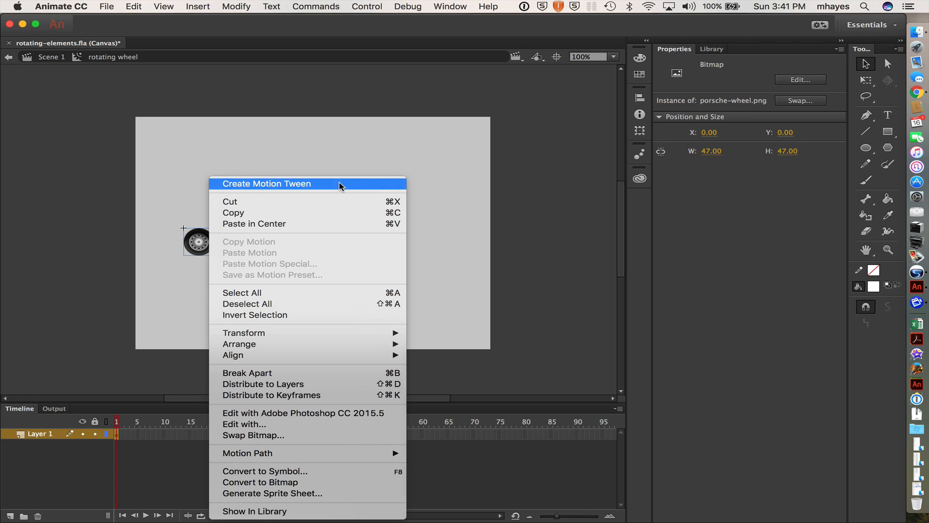
click(339, 183)
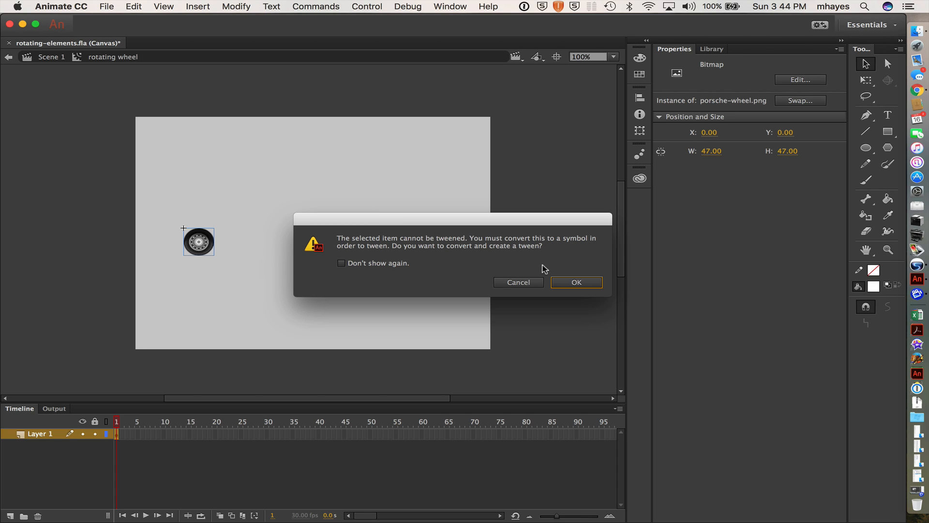
click(576, 283)
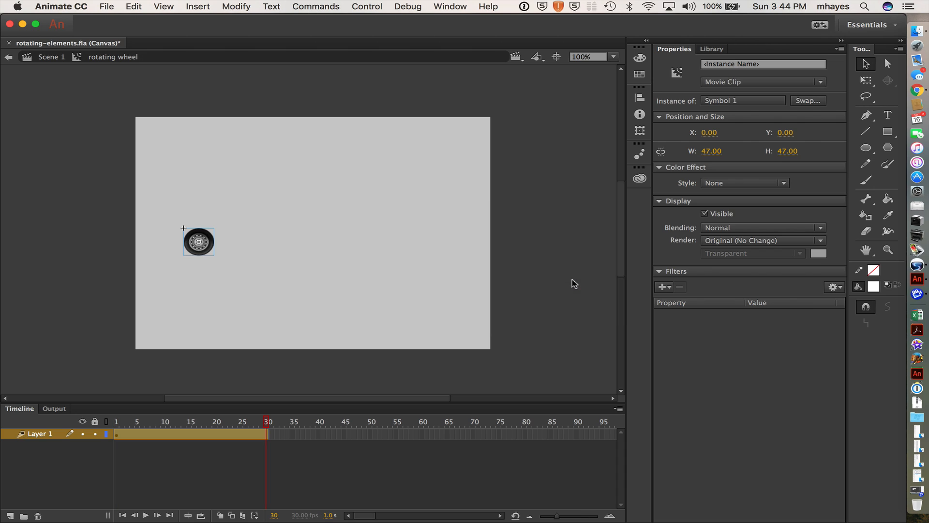
Rename the library's Symbol 1 movie clip to wheel
click(711, 48)
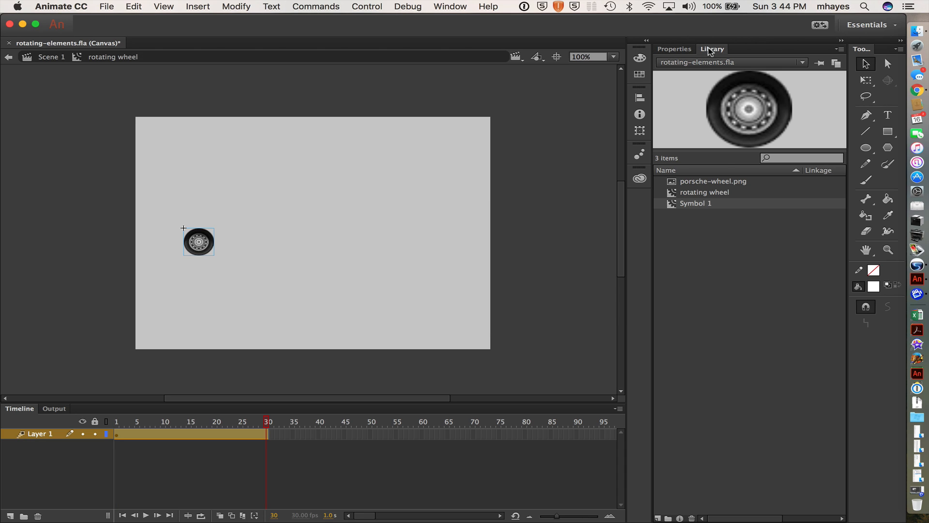
click(700, 204)
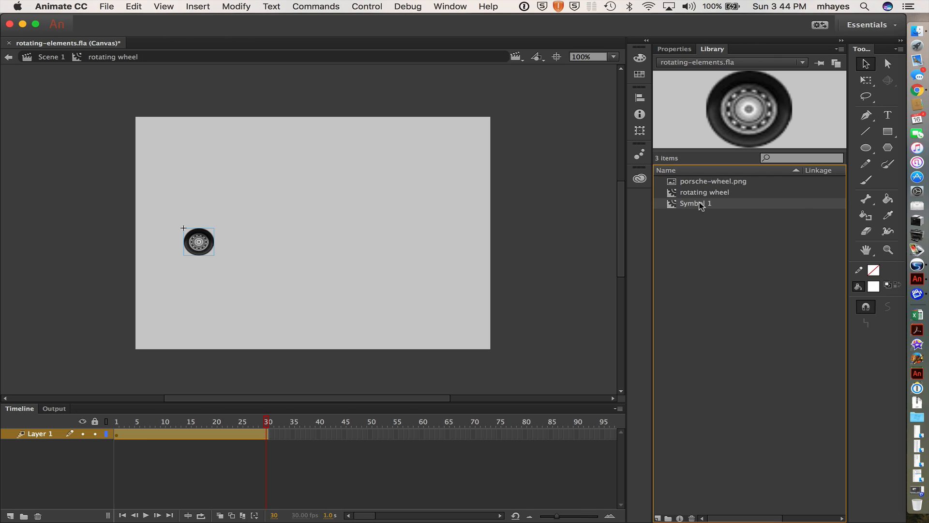
double_click(701, 203)
text(whee)
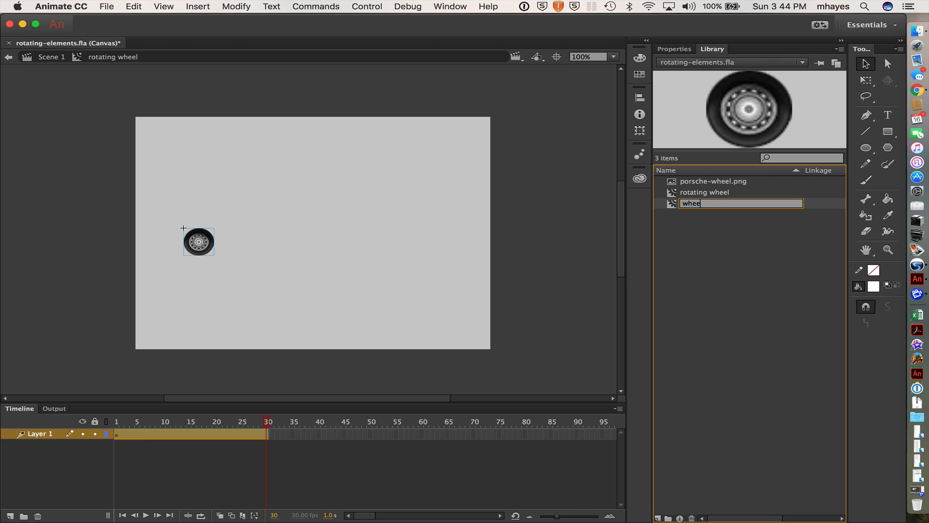
text(l)
key(Return)
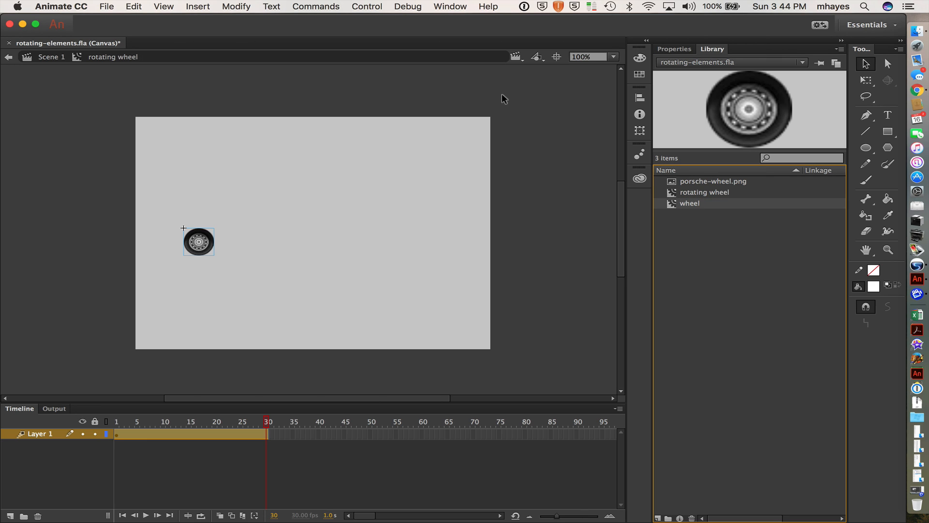
click(674, 50)
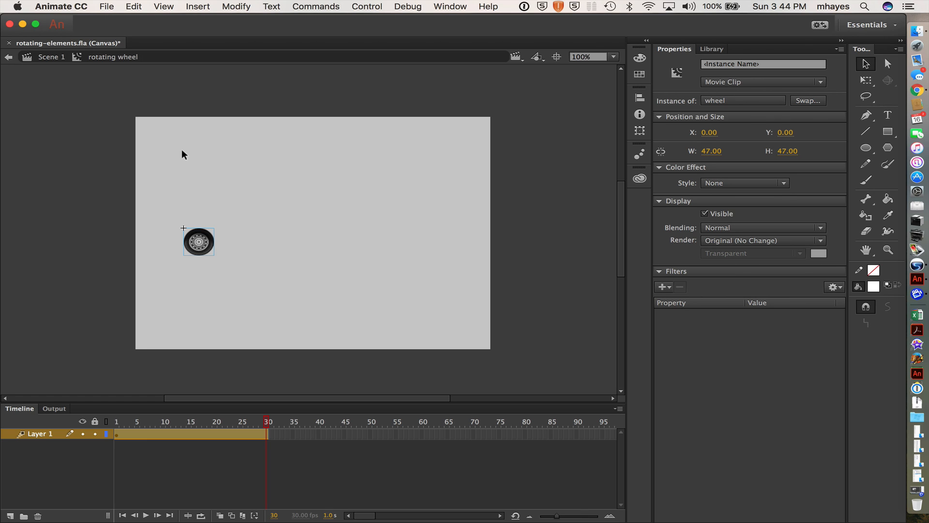
Set the wheel's tween span to rotate 359 degrees clockwise
click(205, 153)
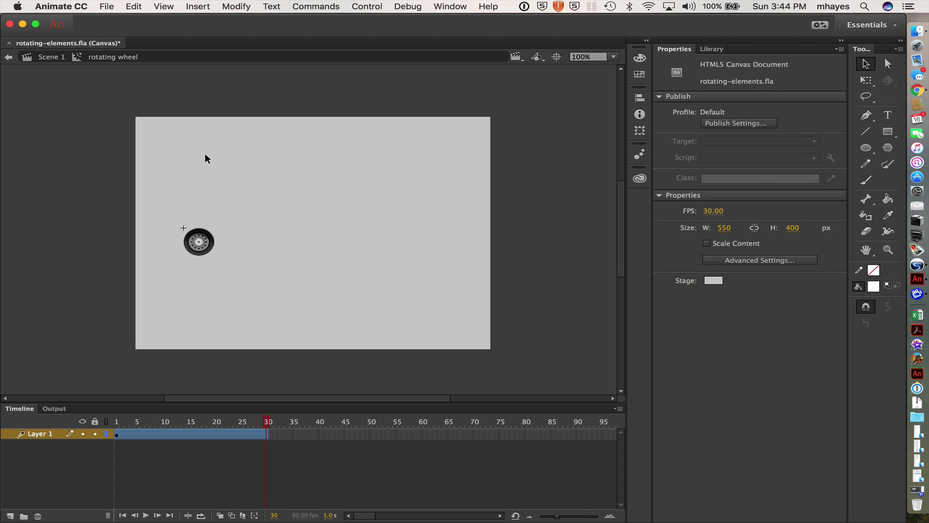
click(206, 247)
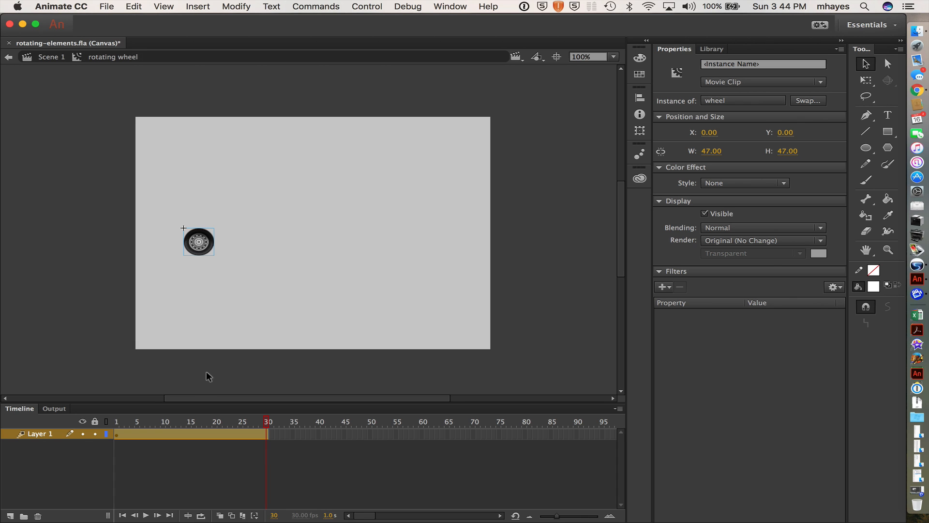
click(117, 433)
click(267, 433)
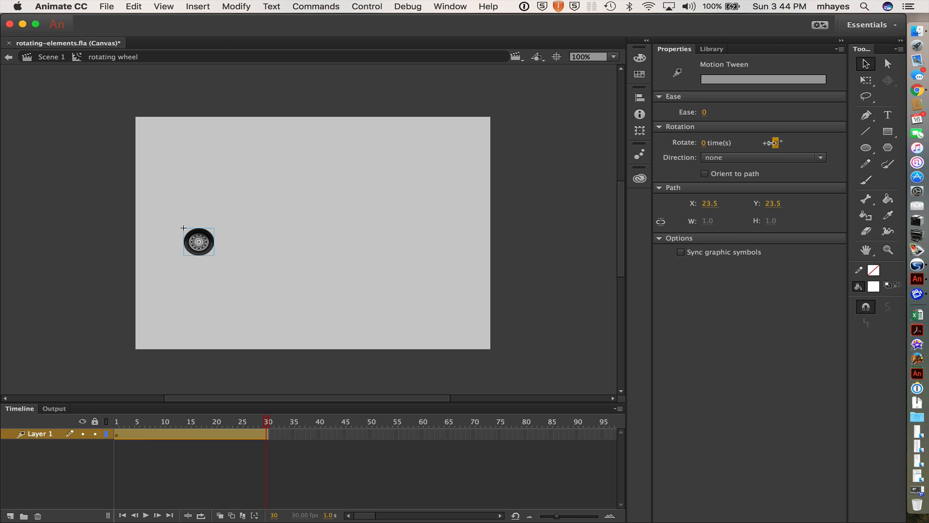
click(776, 142)
text(359)
key(Return)
click(274, 89)
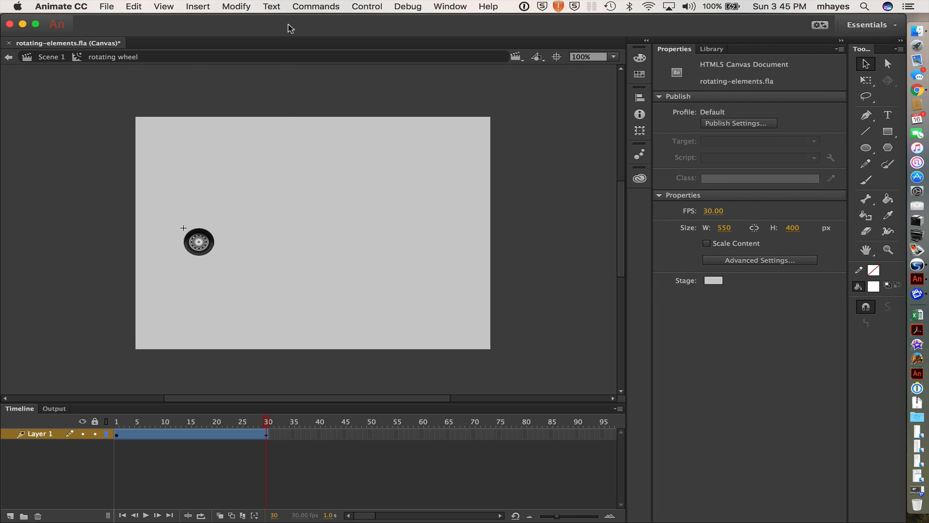
Test the spinning wheel in Chrome via Control > Test, then return to Animate's timeline
click(365, 6)
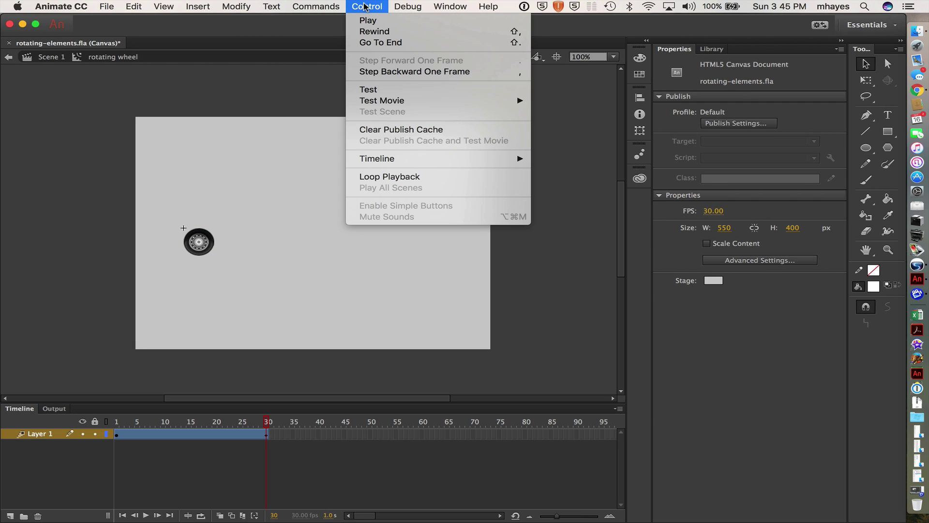
click(368, 89)
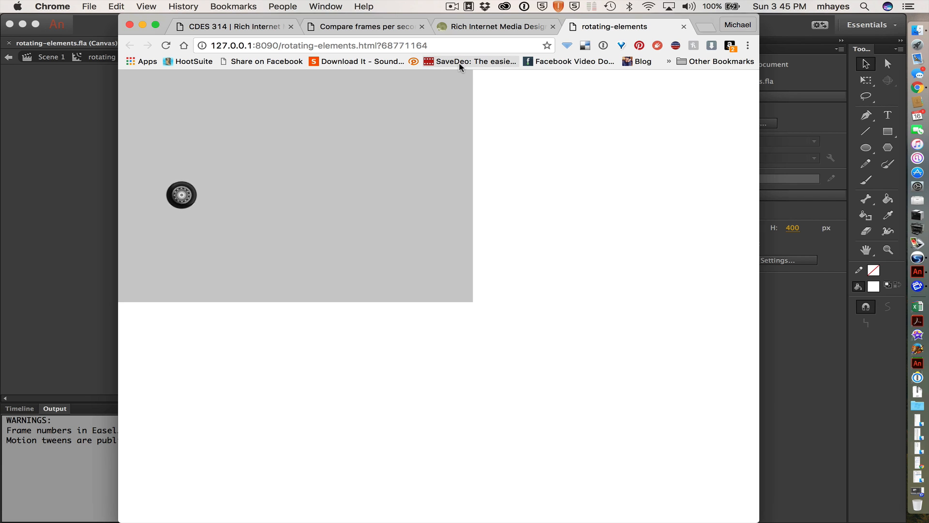
click(96, 135)
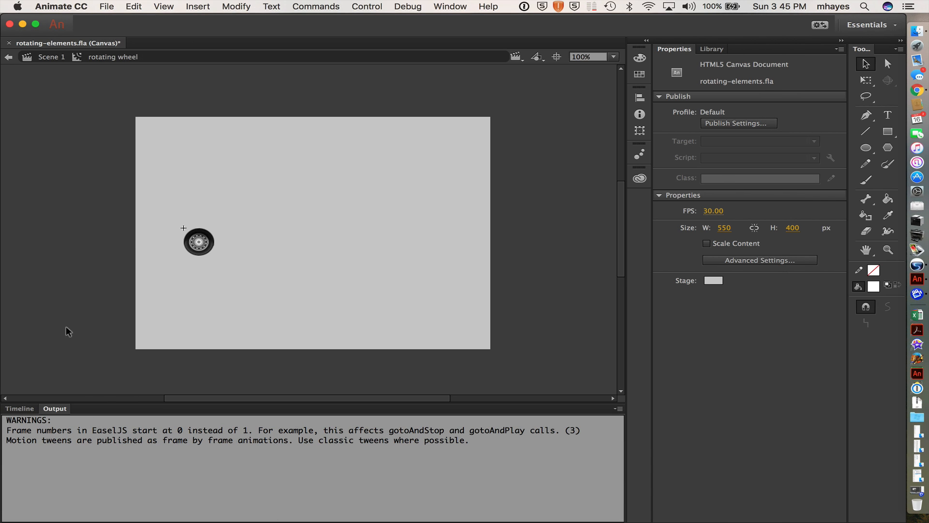
click(20, 408)
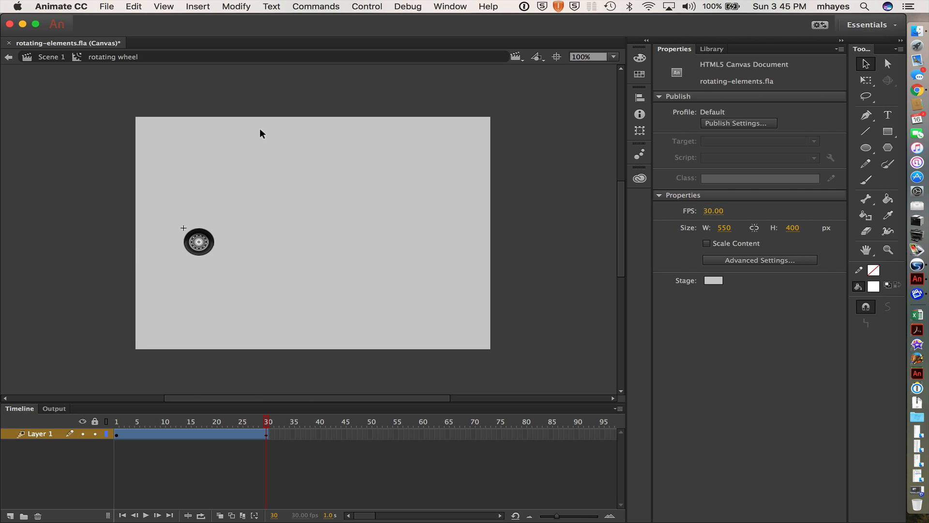
click(207, 238)
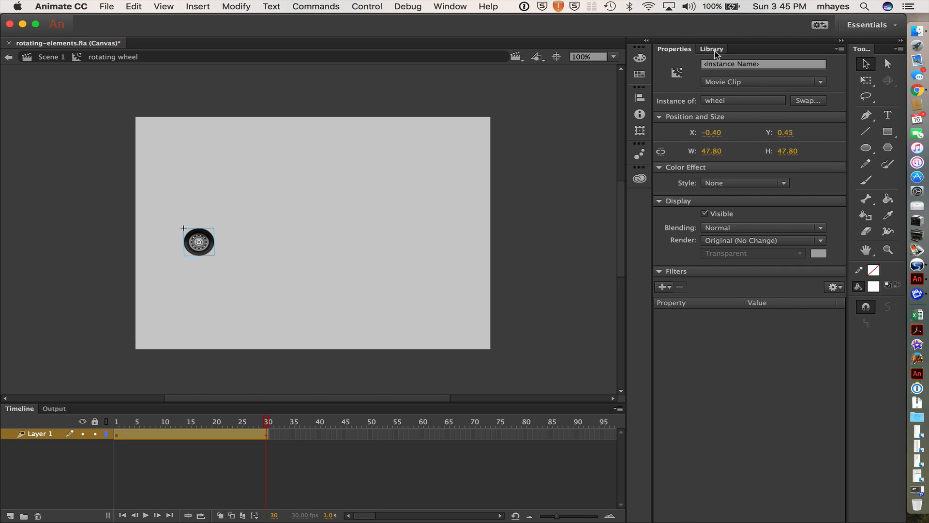
Place a second rotating wheel instance from the Library to the right of the first wheel on Scene 1
click(712, 48)
click(693, 195)
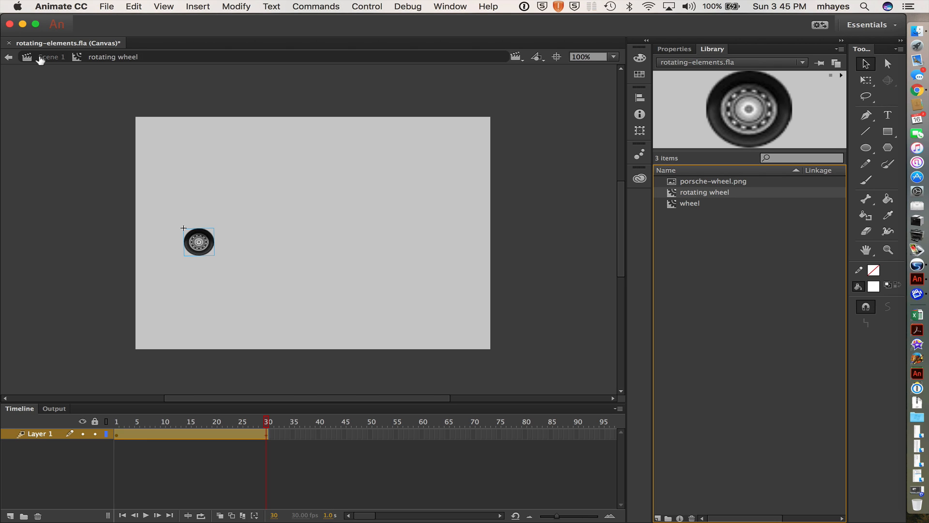
click(41, 59)
mouse_move(708, 194)
mouse_down()
mouse_move(302, 247)
mouse_move(272, 234)
mouse_move(240, 243)
mouse_move(289, 247)
mouse_up()
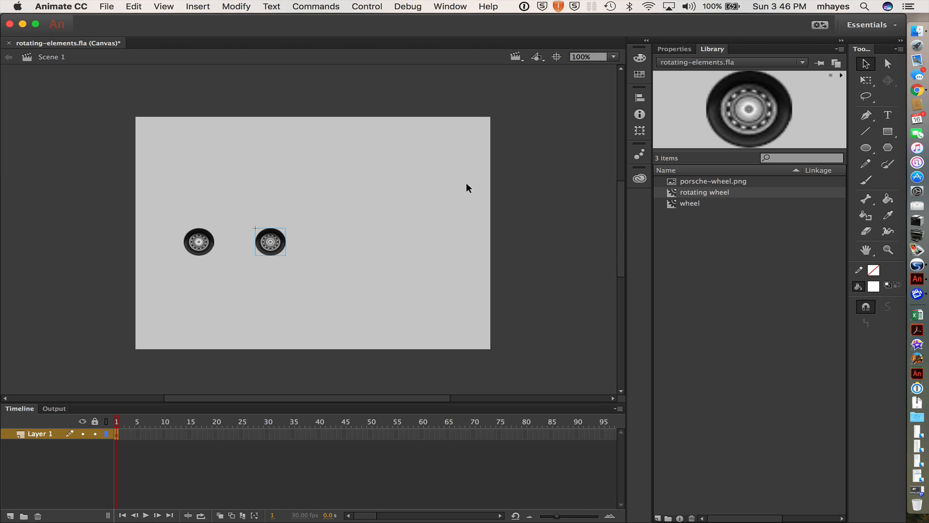
Test the two-wheel animation in Chrome, close the preview, and return to Animate's Timeline
click(366, 6)
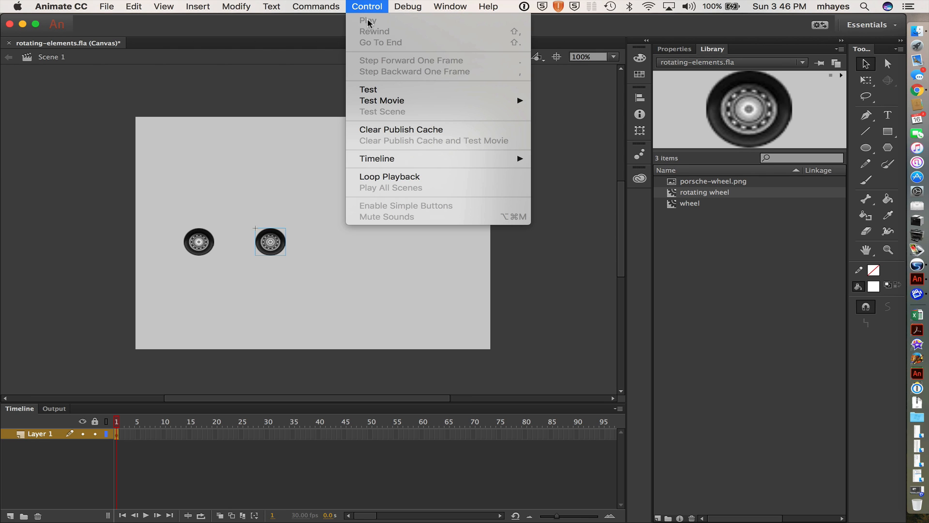
click(379, 90)
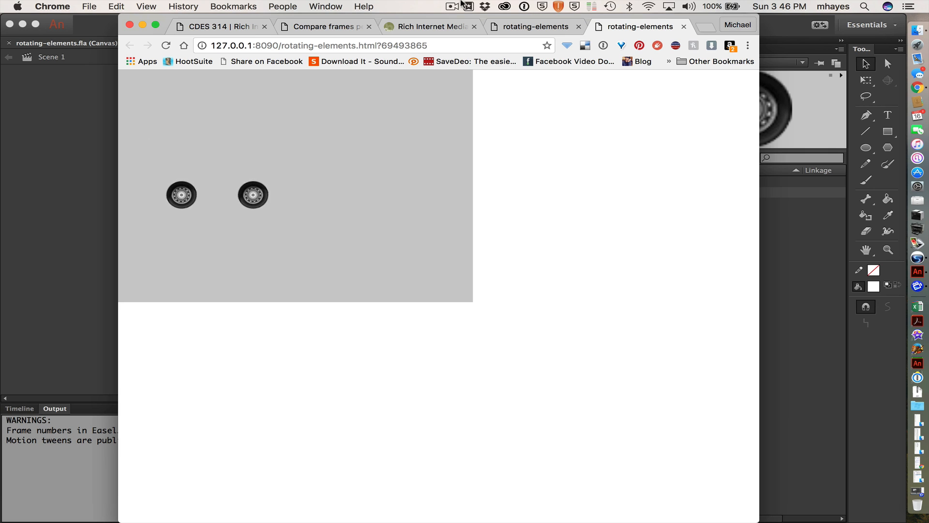
click(578, 27)
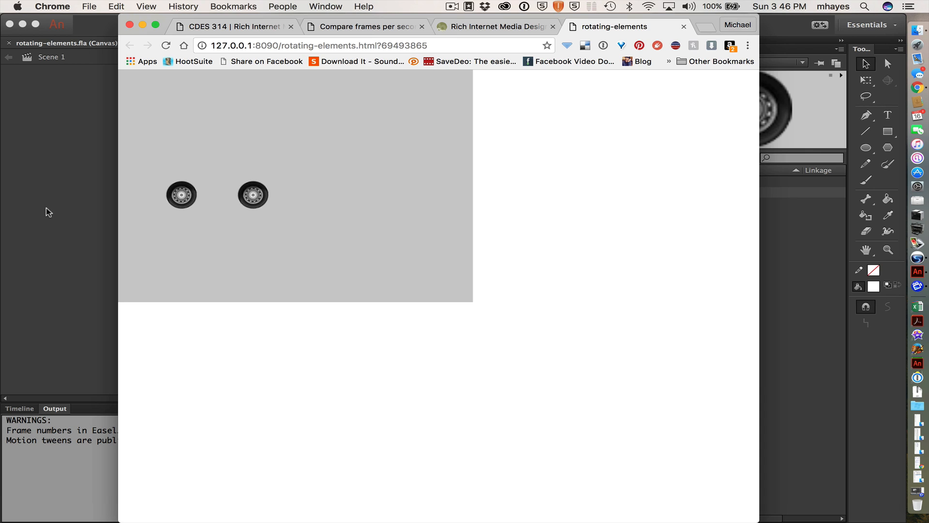
click(46, 208)
click(20, 407)
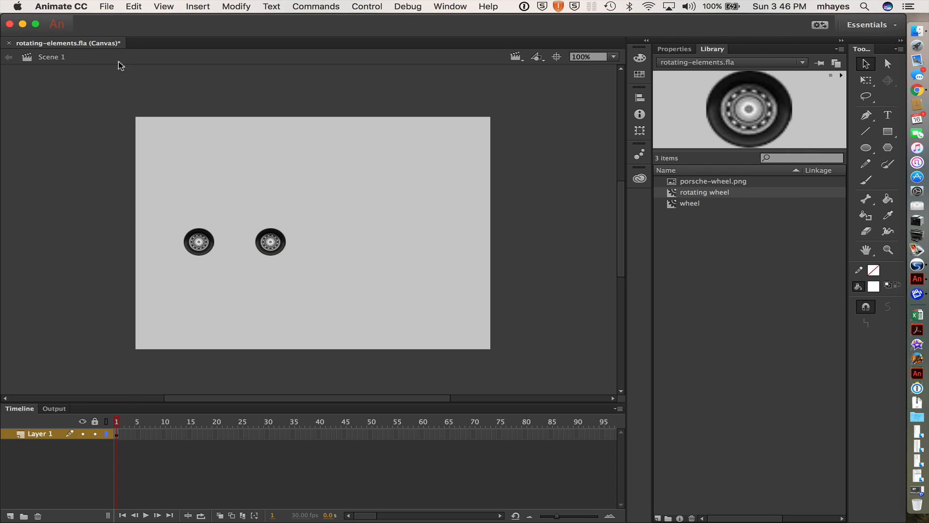
Save rotating-elements.fla via File > Save
click(107, 6)
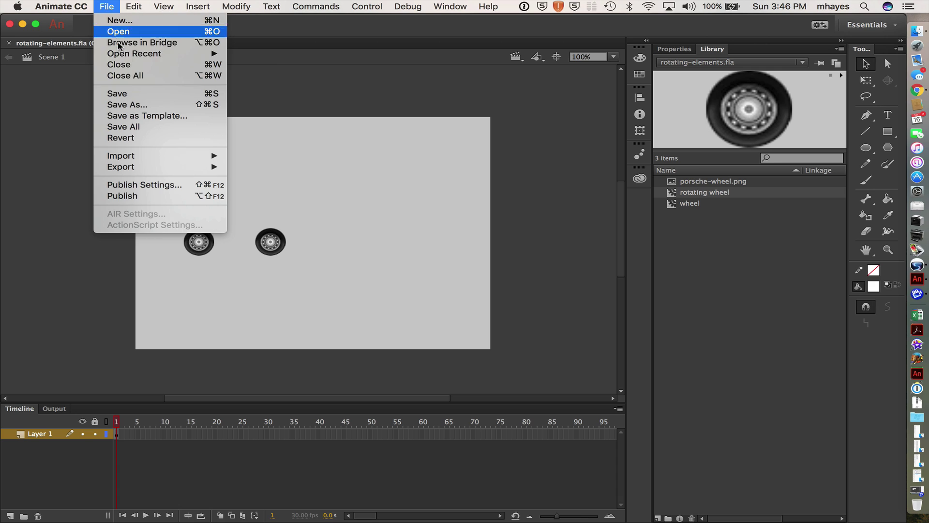
click(116, 95)
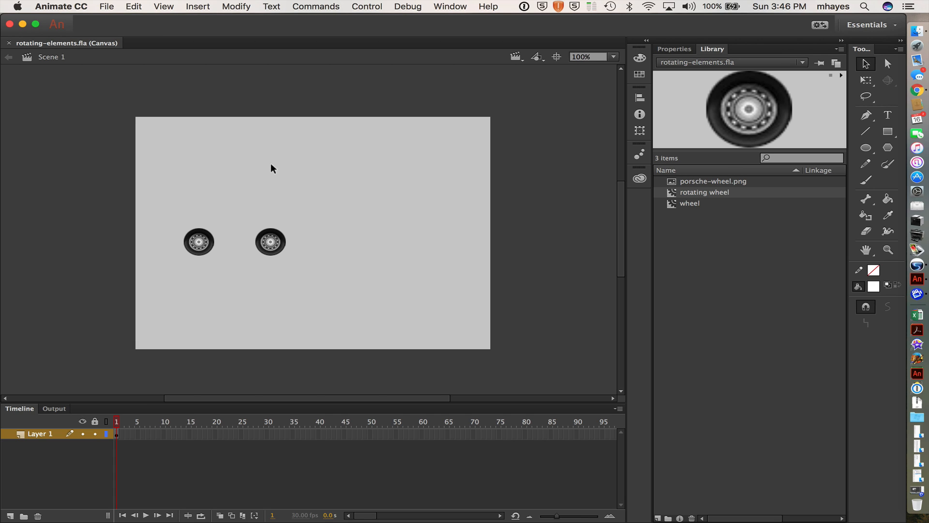
Rename the main scene's Layer 1 to wheels
double_click(40, 433)
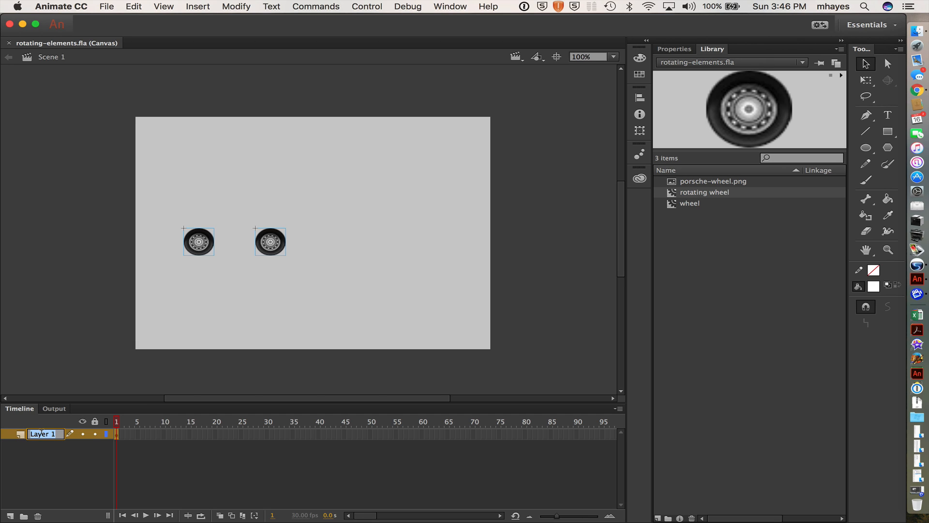
text(whels)
key(Left)
key(Left)
text(e)
click(205, 179)
Rename the rotating wheel symbol's own layer to wheels and return to Scene 1
double_click(199, 242)
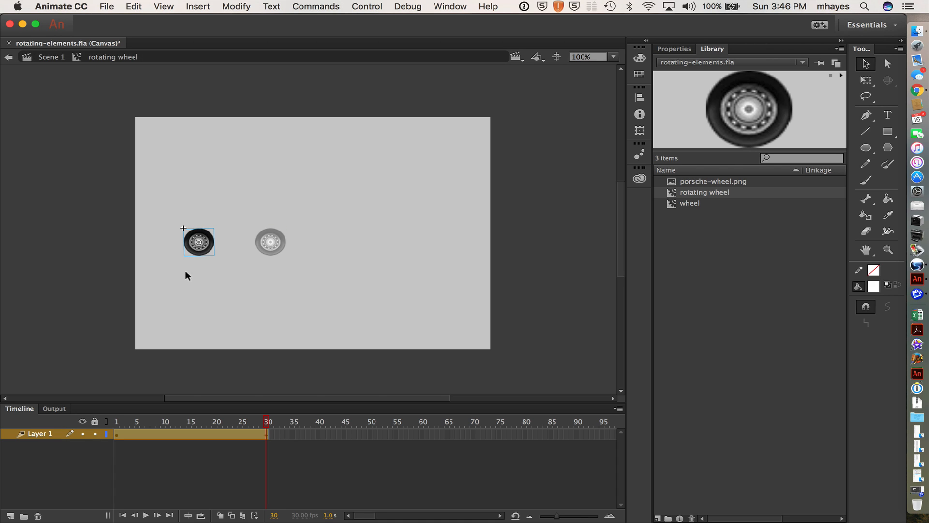
double_click(42, 434)
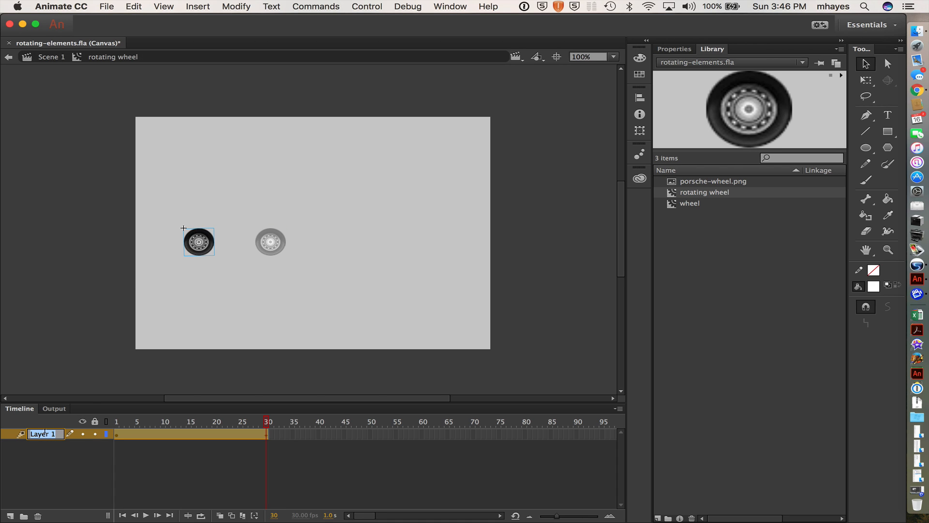
text(wheels)
key(Return)
click(51, 56)
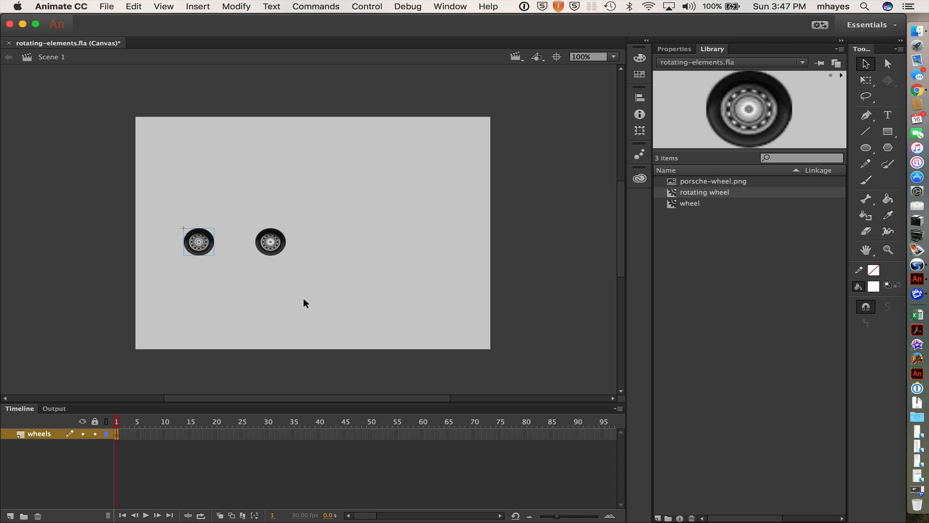
drag(328, 402, 308, 402)
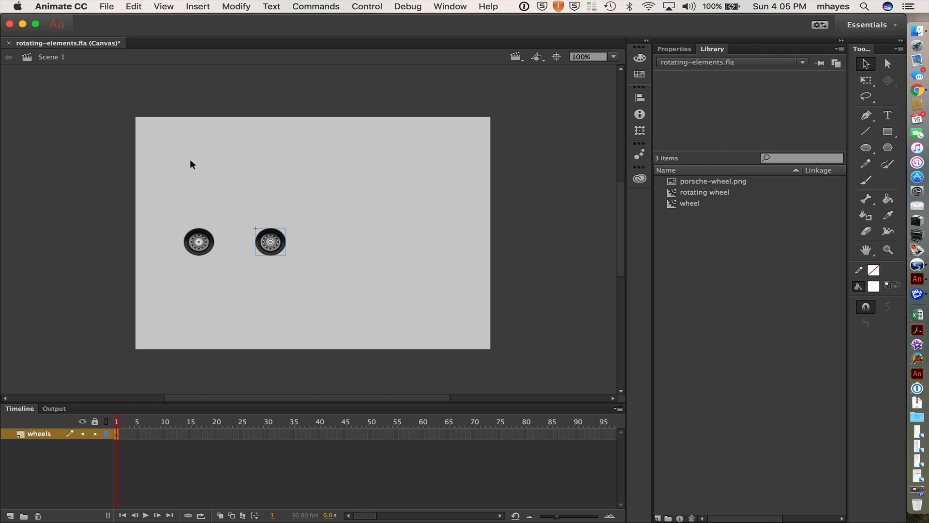
Add a layer named car body and move it beneath the wheels layer
click(10, 516)
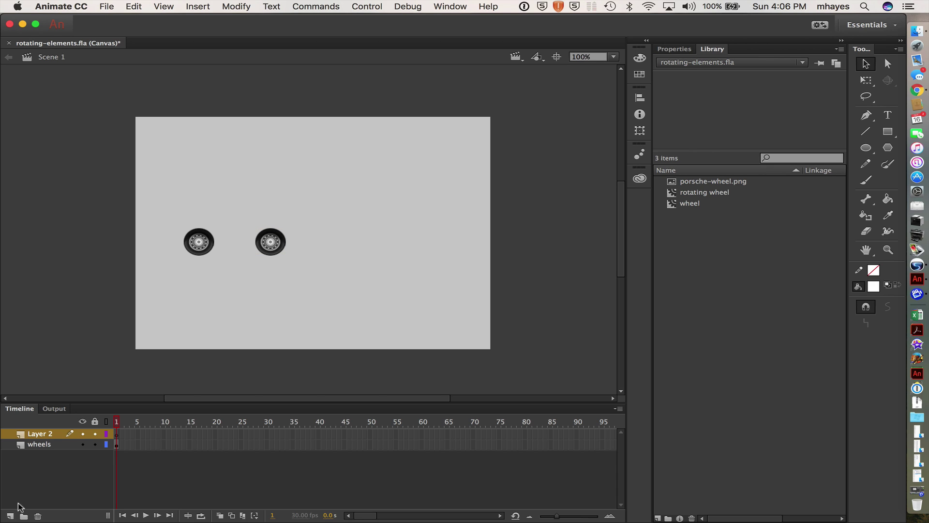
double_click(41, 433)
text(car boa)
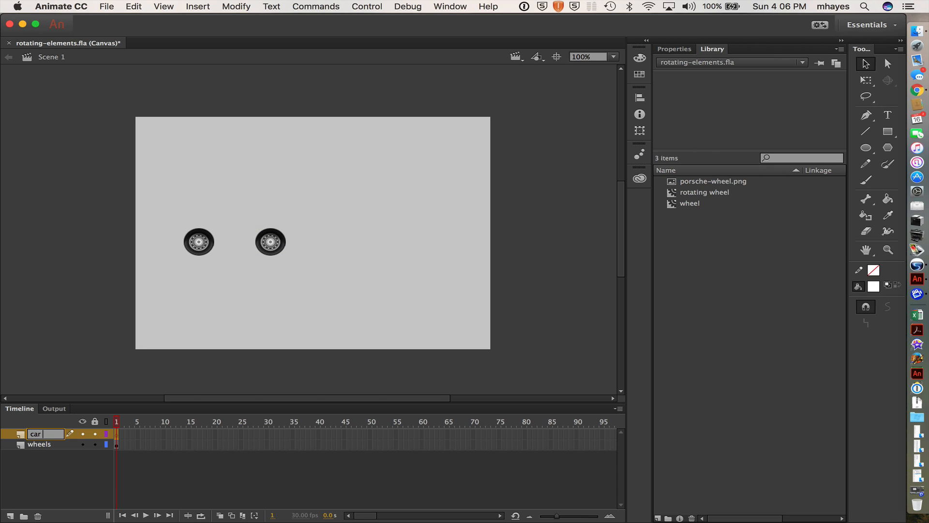
key(BackSpace)
text(dy)
key(Return)
drag(53, 434, 52, 449)
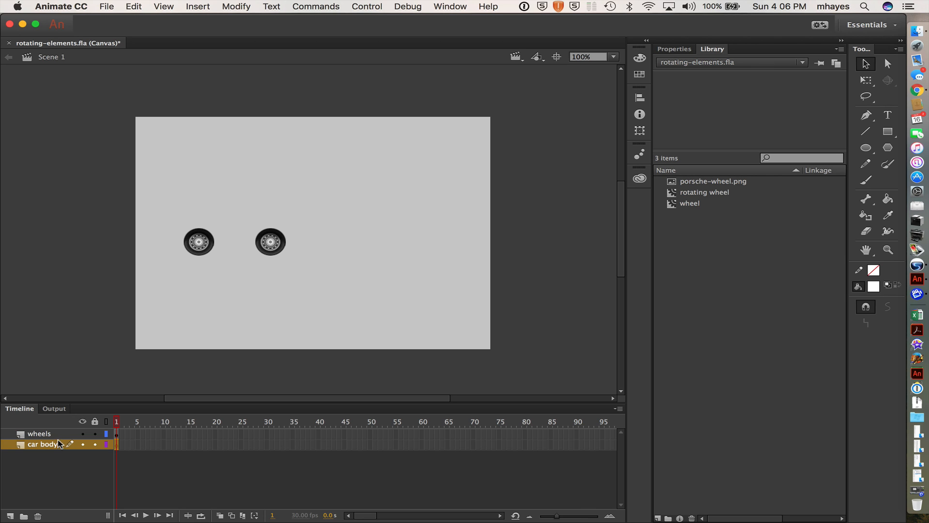
Import porsche_body.png onto the stage on the car body layer
click(107, 7)
mouse_move(121, 156)
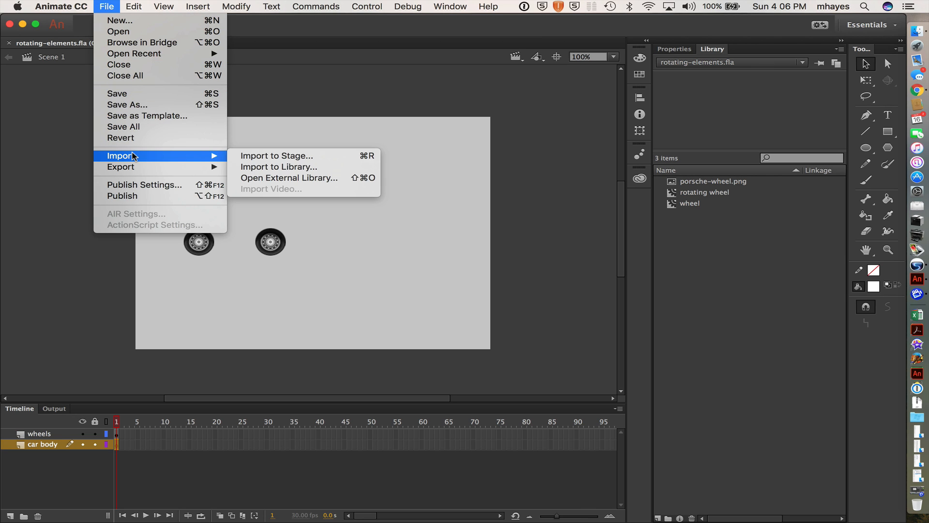
click(275, 155)
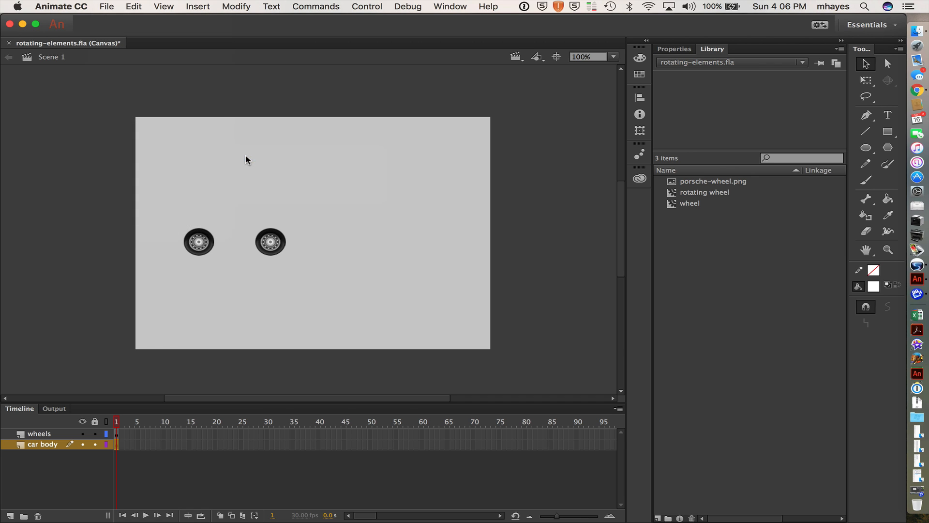
click(409, 149)
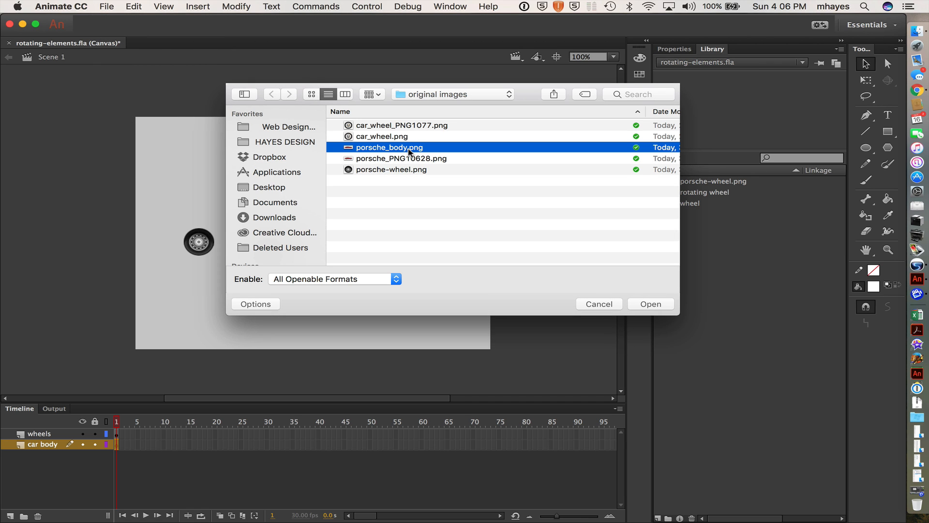
double_click(415, 149)
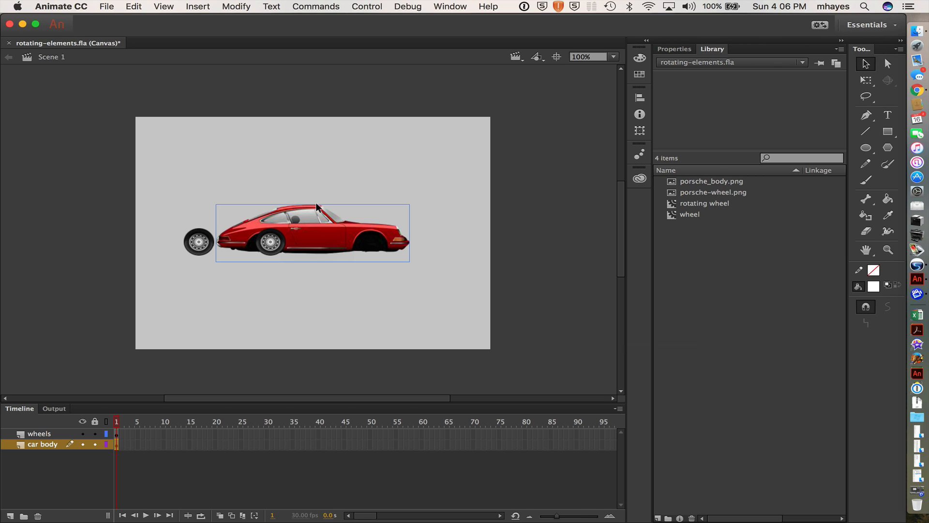
Position the car body over the rear wheel and move the second wheel into the front wheel well
drag(310, 208, 250, 205)
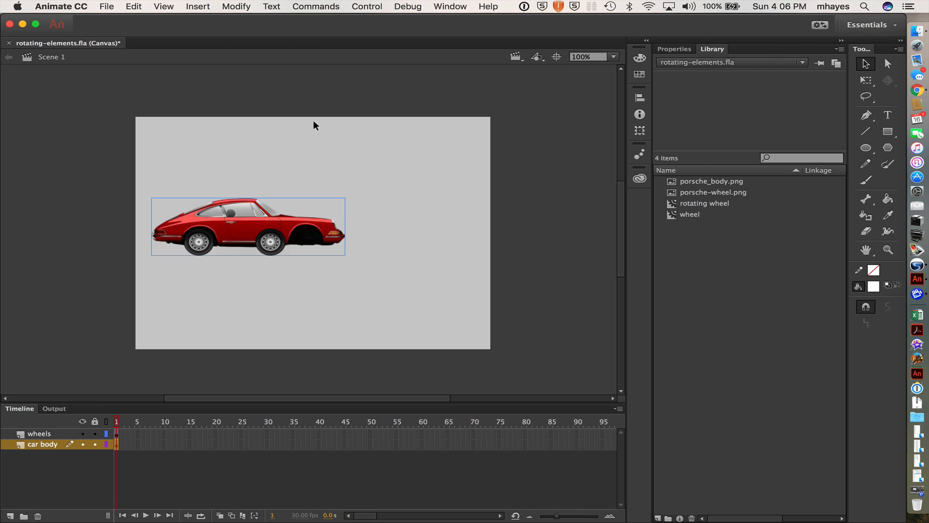
key(Left)
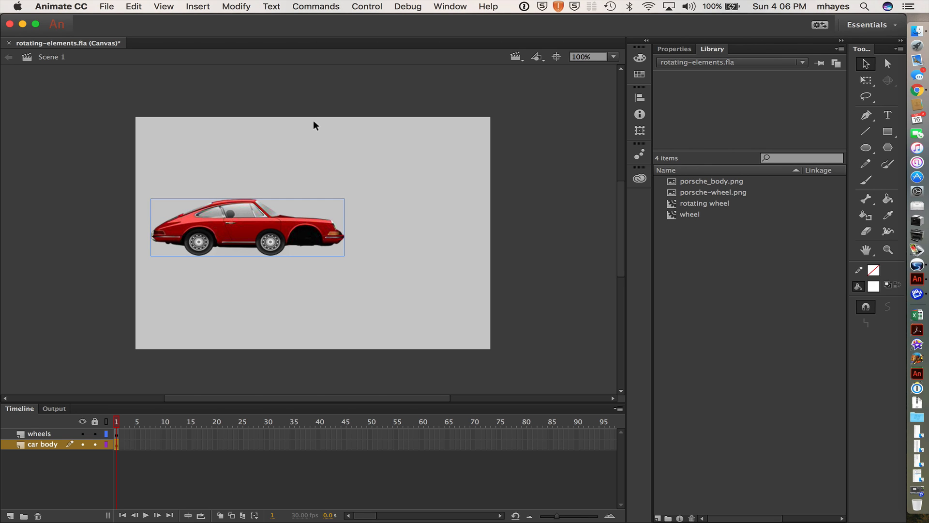
click(294, 156)
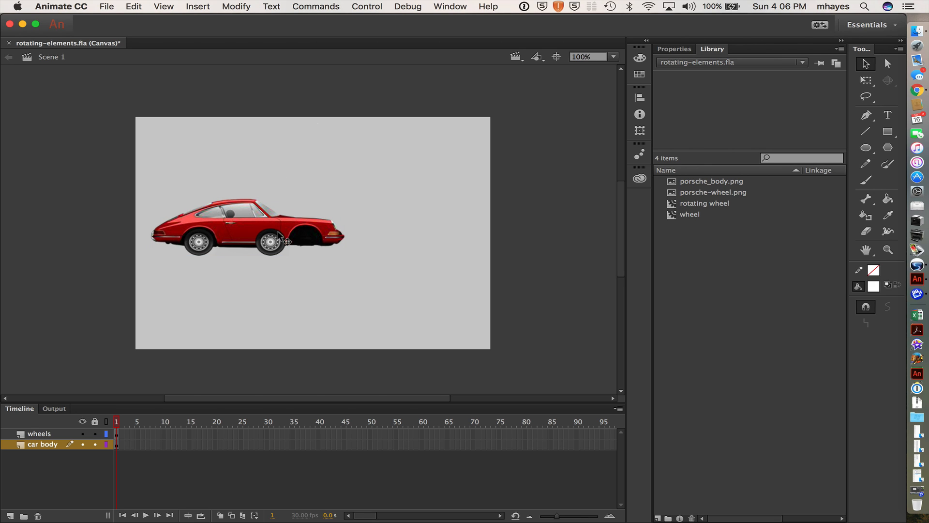
click(273, 241)
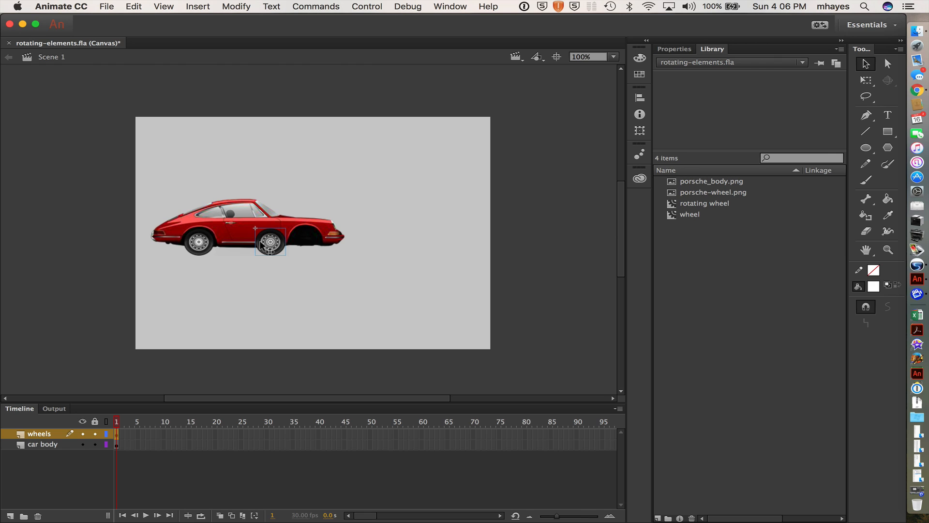
drag(270, 241, 304, 247)
click(377, 276)
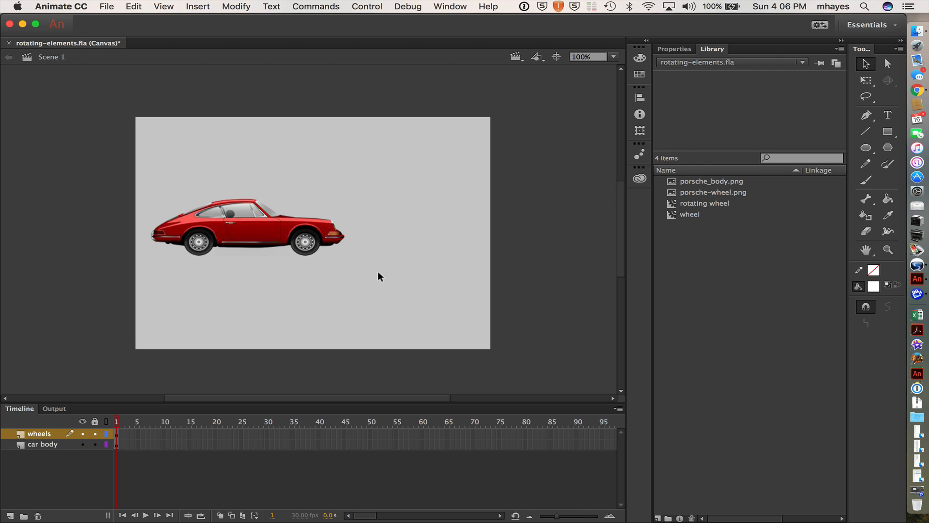
click(207, 208)
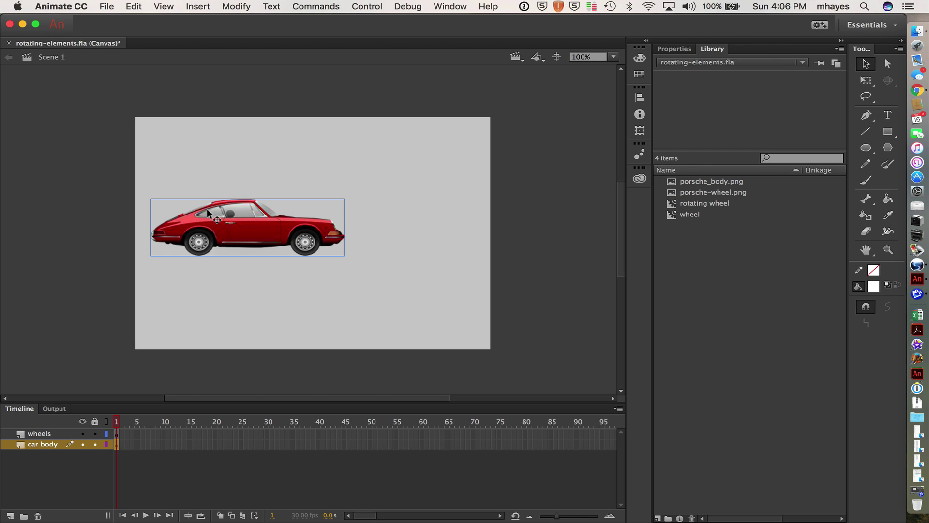
click(344, 172)
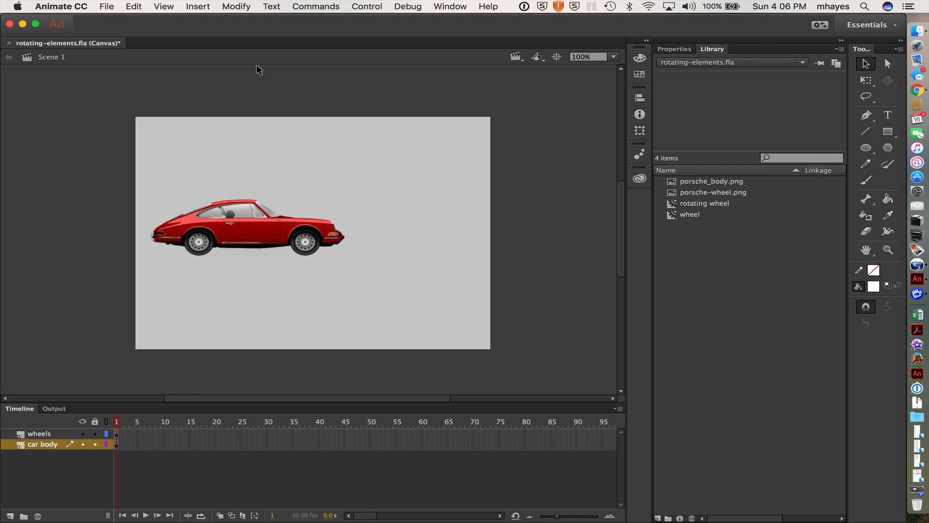
Test the Porsche with its wheels in Chrome, close the duplicate preview tab, and return to Animate
click(451, 6)
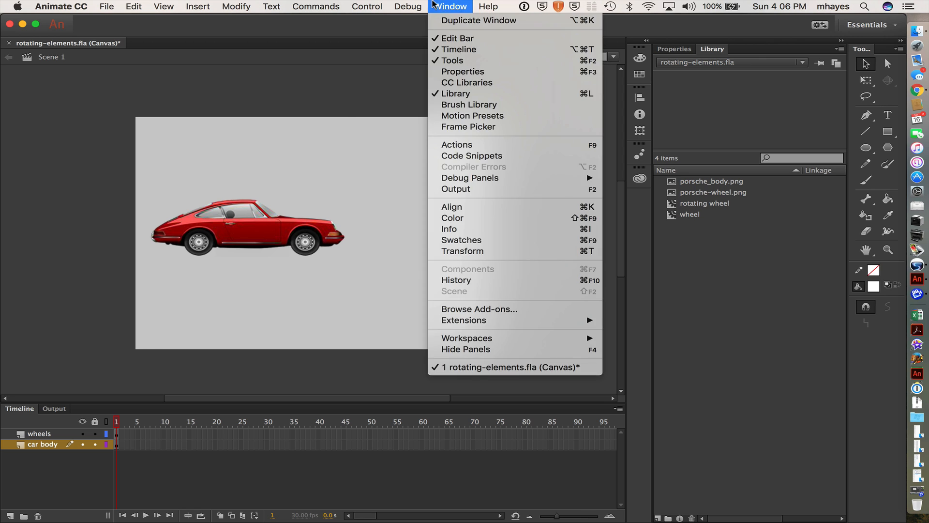
click(376, 89)
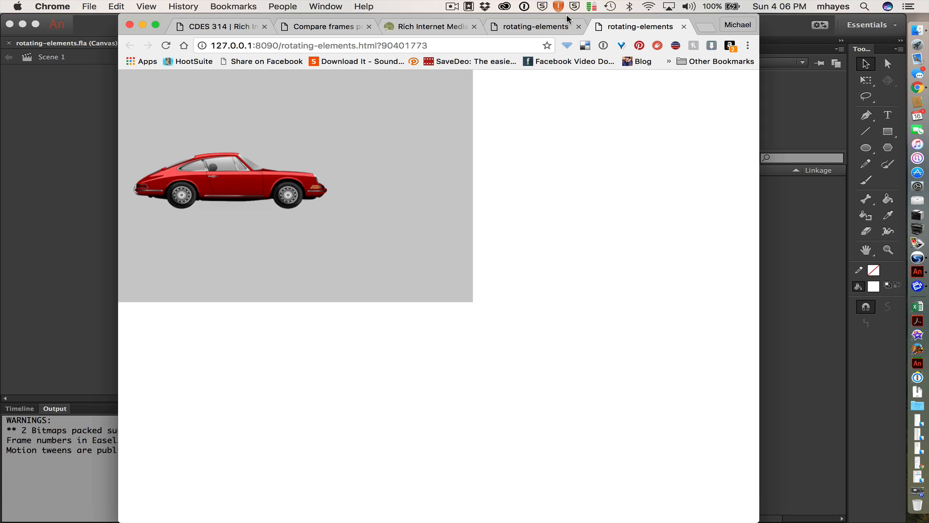
click(577, 27)
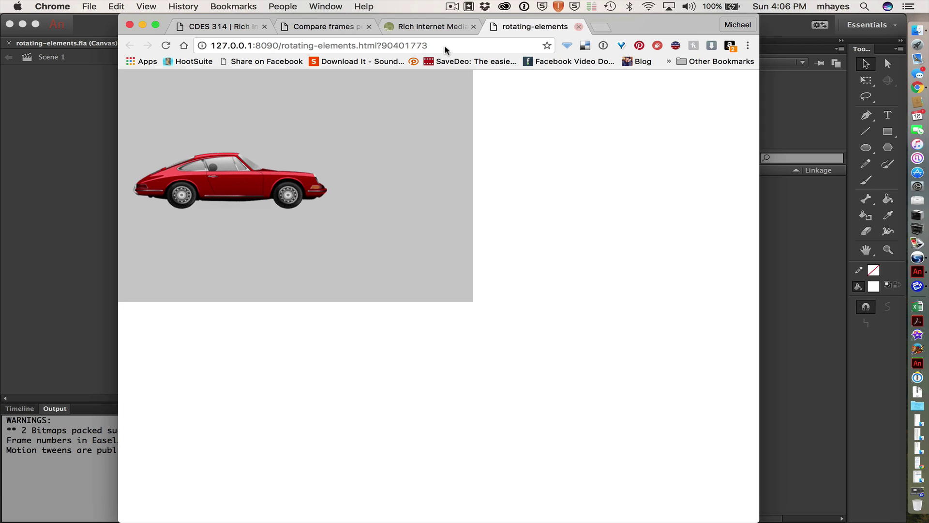
click(62, 147)
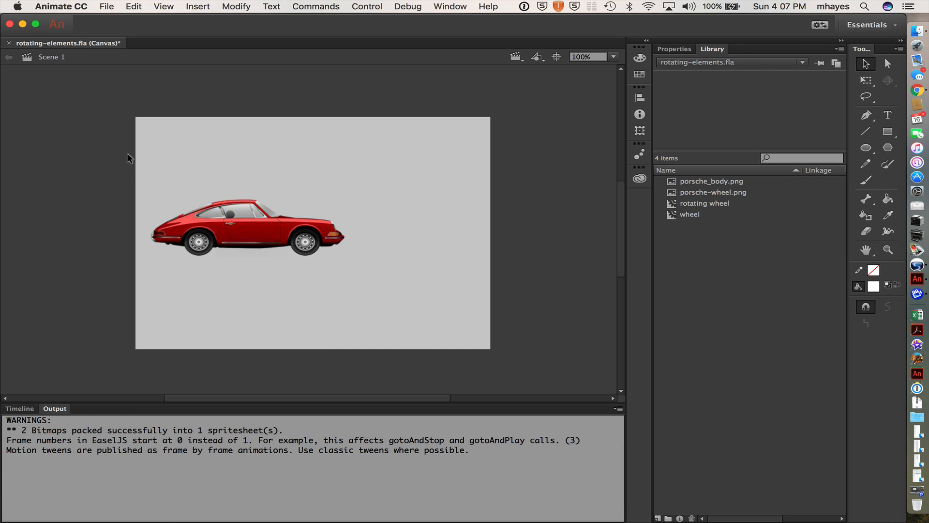
Convert the selected car body and both wheels into a movie clip symbol named car
drag(124, 155, 393, 289)
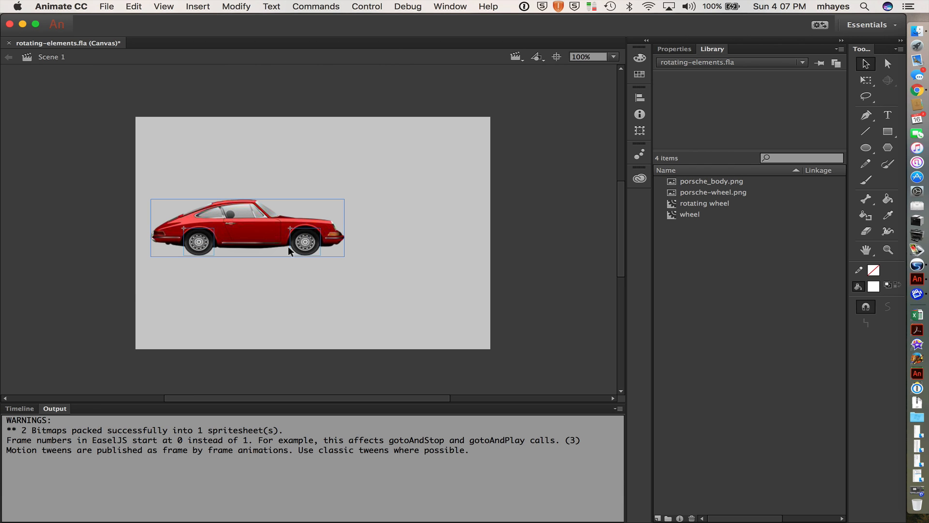
right_click(263, 235)
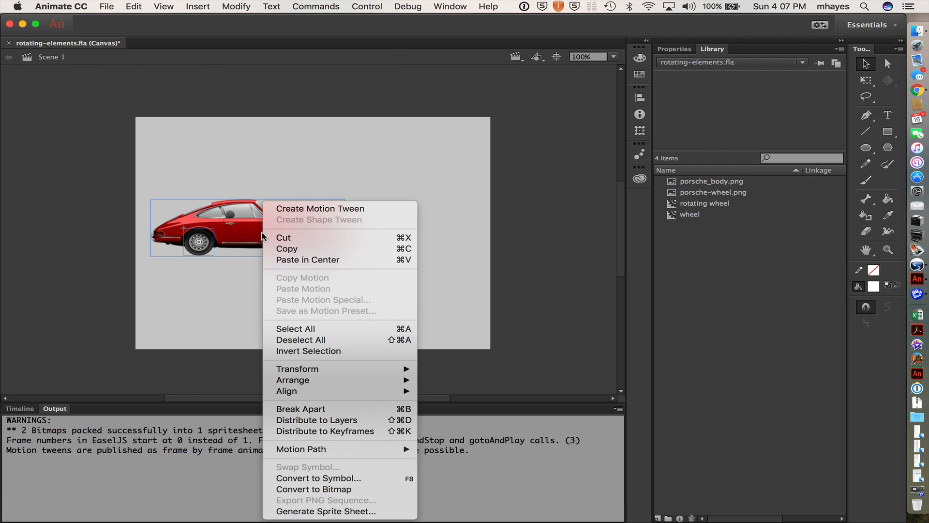
click(328, 478)
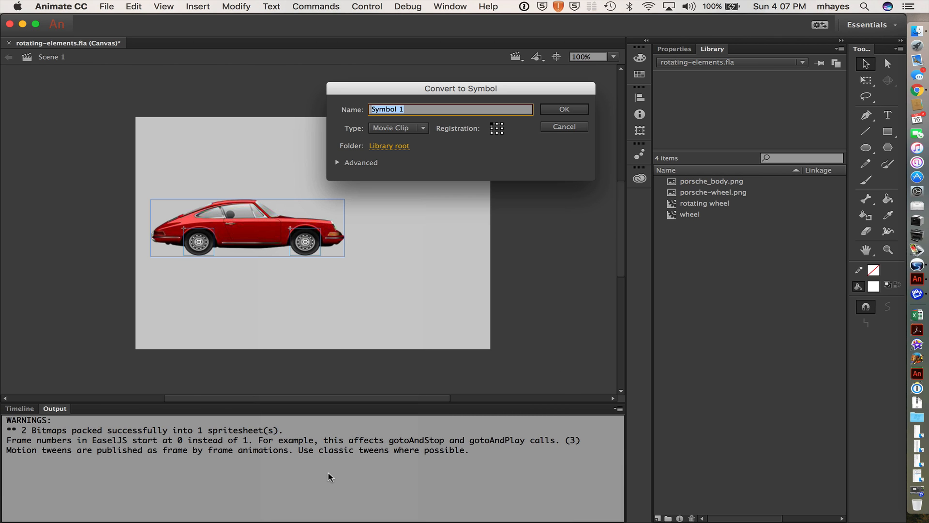
text(car)
click(564, 110)
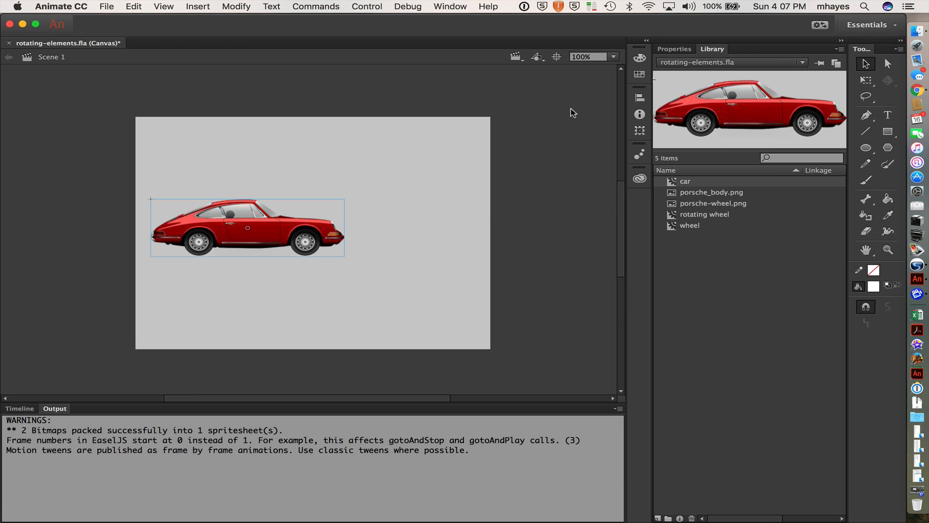
click(20, 407)
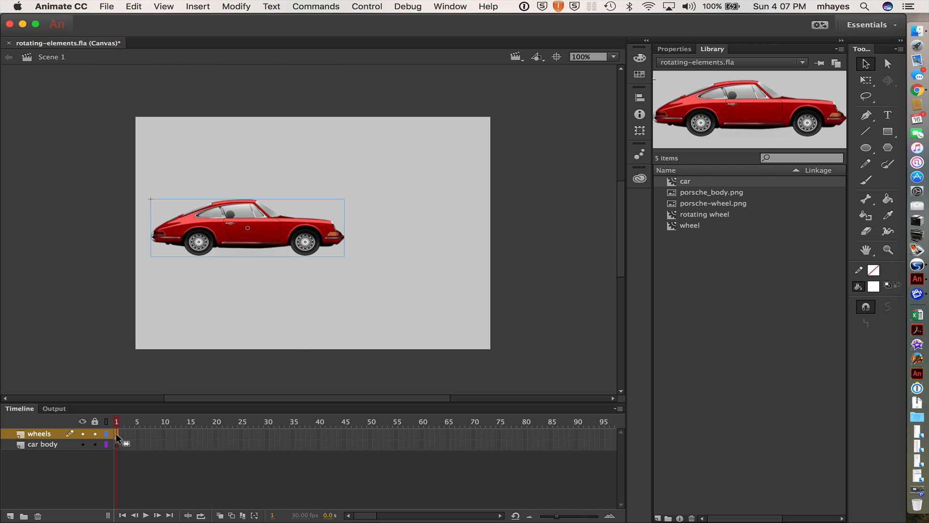
Create a classic tween on the wheels layer with a keyframe at frame 90, then return to frame 1
right_click(115, 433)
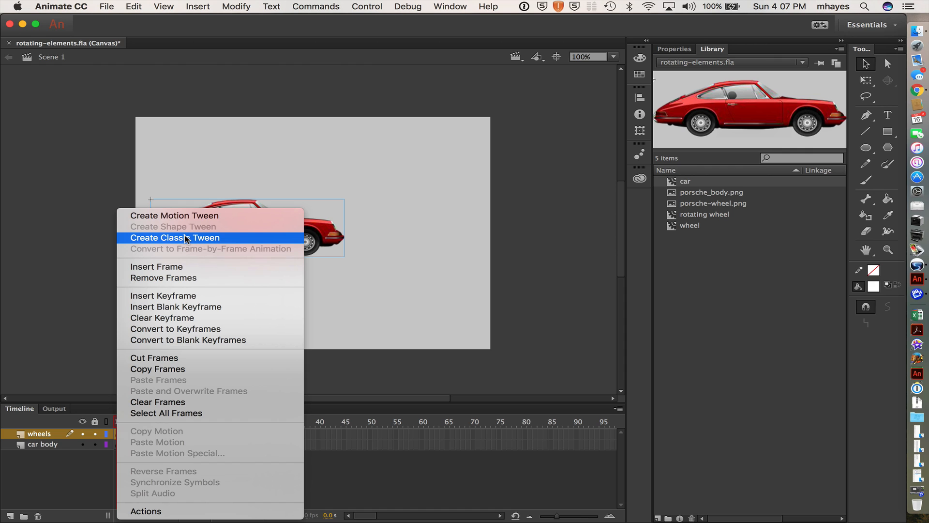
click(181, 238)
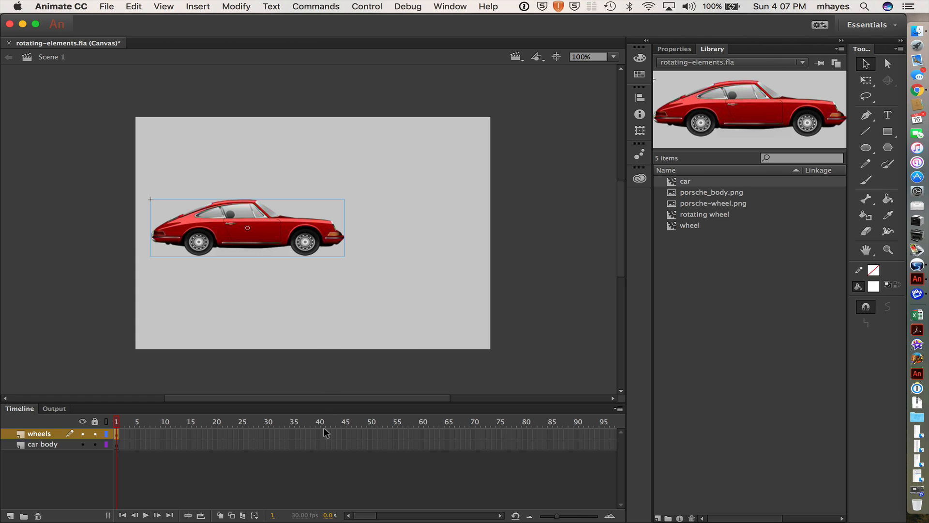
click(576, 433)
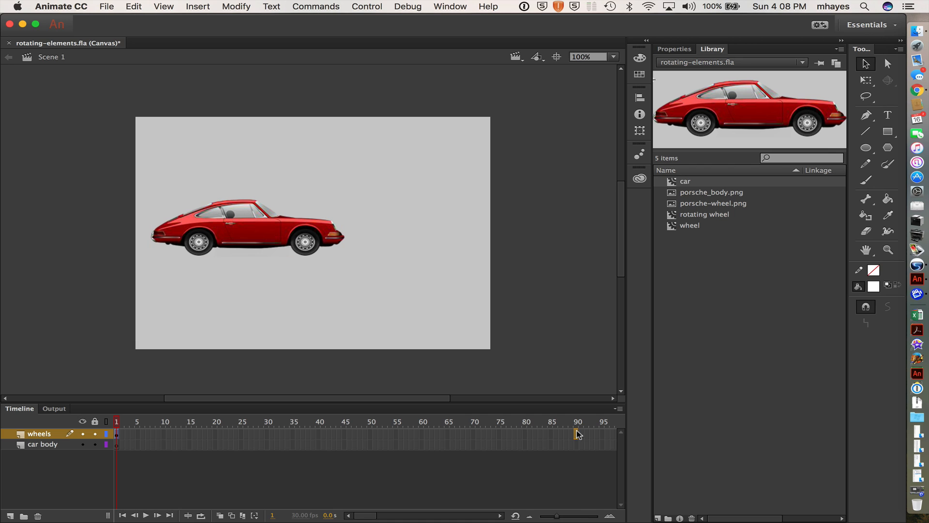
right_click(576, 433)
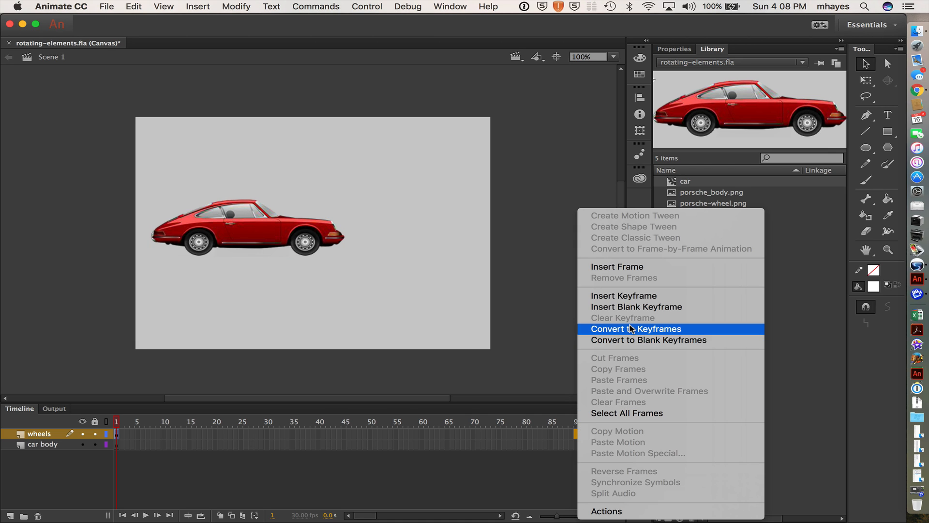
click(636, 296)
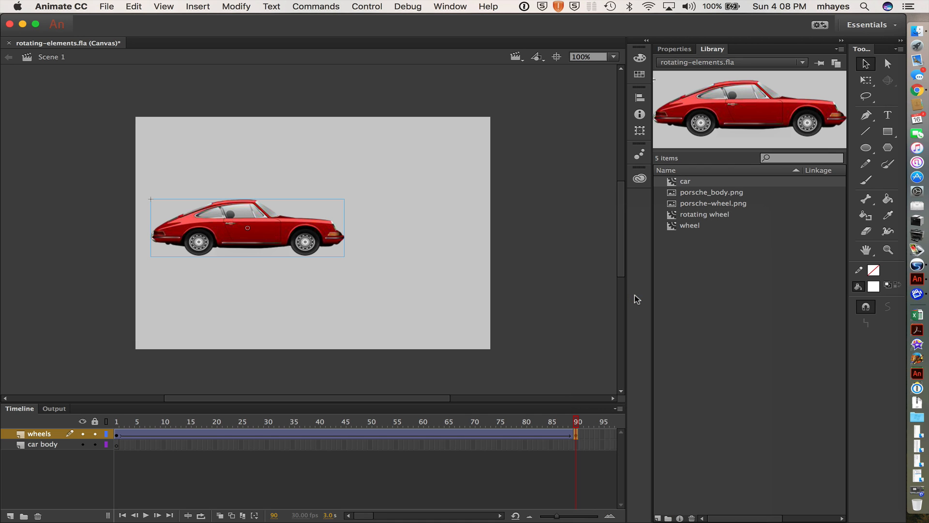
click(116, 433)
Move the car off-stage left at frame 1 and past the right edge at frame 90
drag(320, 229, 103, 218)
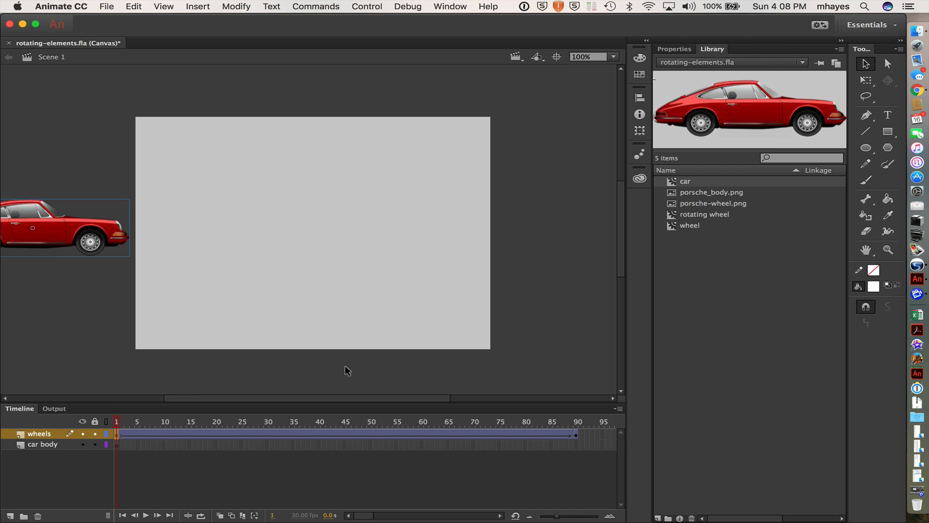
click(577, 434)
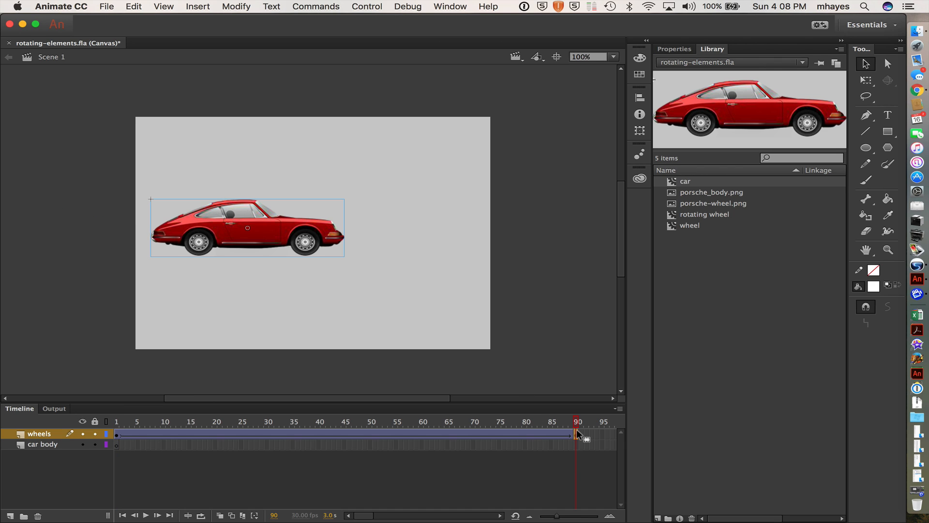
drag(209, 229, 517, 234)
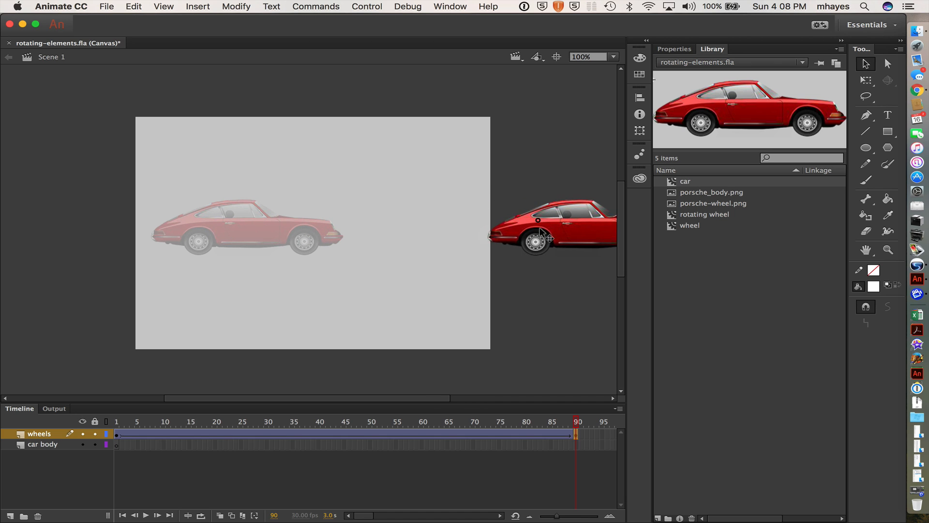
drag(513, 226, 551, 229)
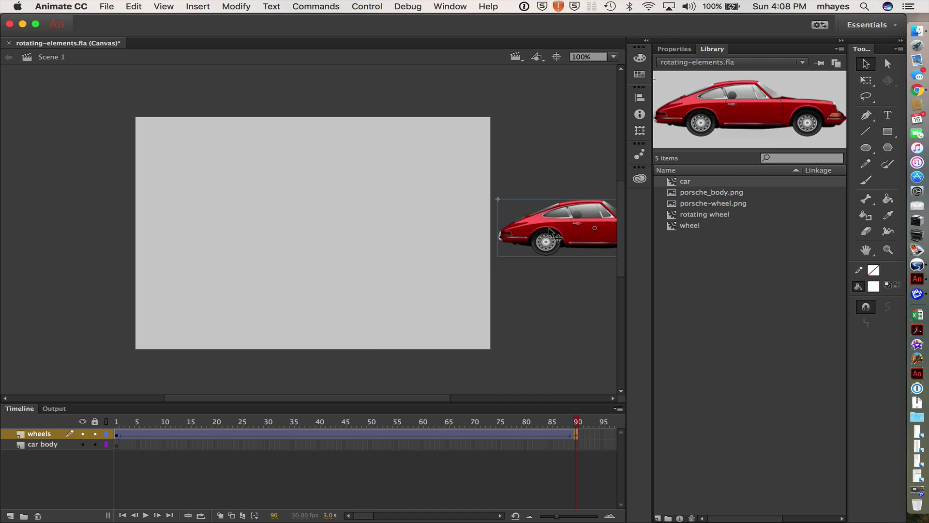
Rewind and play the timeline to preview the car driving across the stage
click(124, 515)
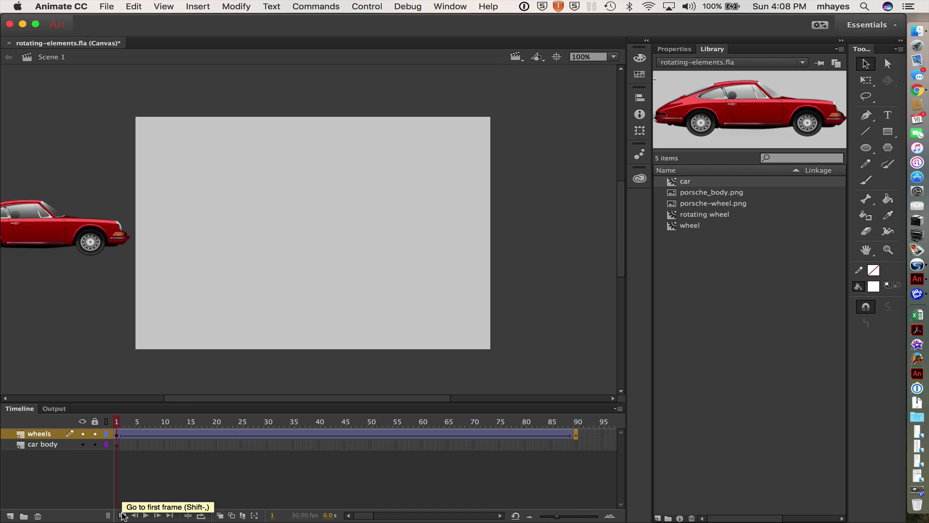
click(146, 516)
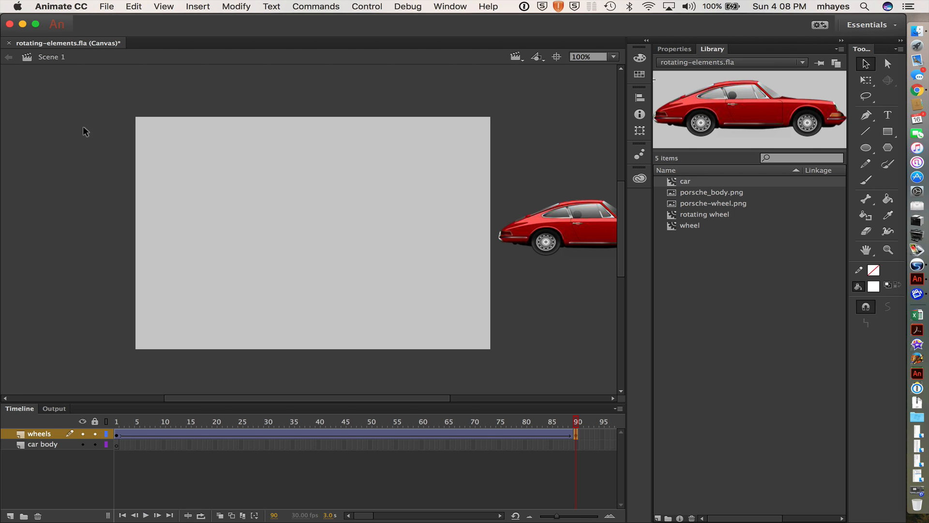
click(316, 5)
mouse_move(366, 6)
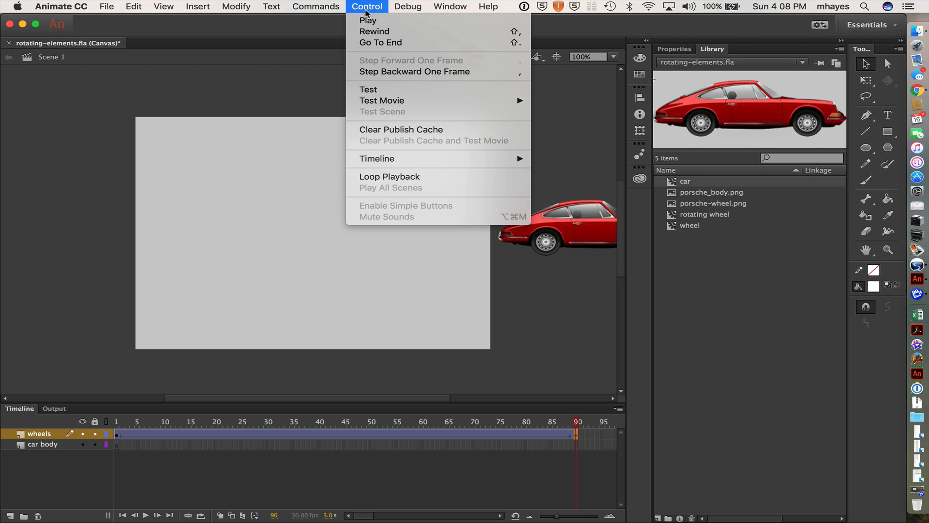
Test the movie in Chrome, watch the Porsche drive across, then return to Animate
click(399, 89)
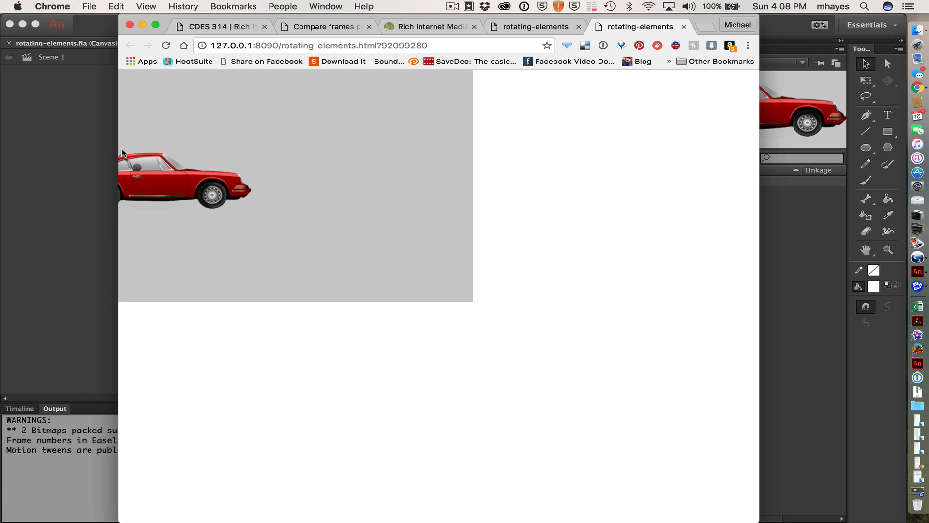
click(32, 155)
Rewind the timeline to frame 1 and save rotating-elements.fla
click(22, 408)
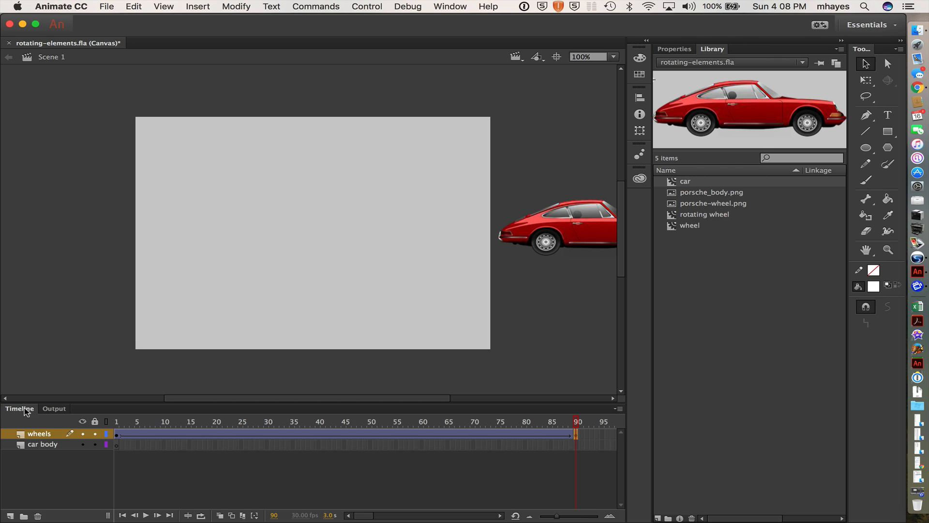
click(122, 515)
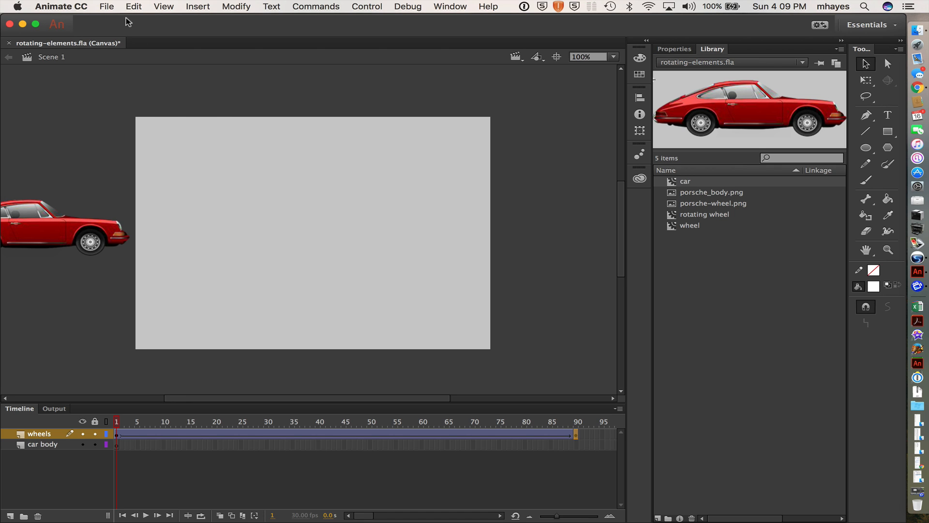
click(106, 6)
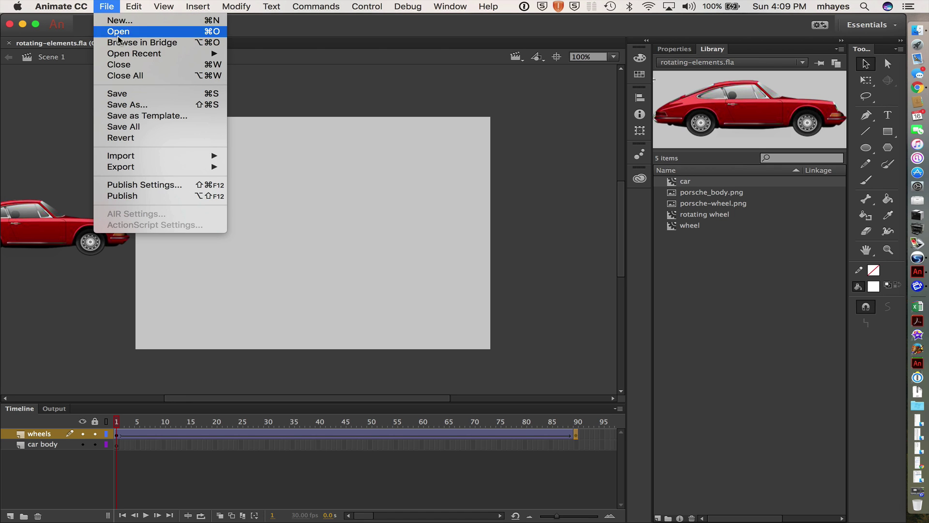
click(120, 93)
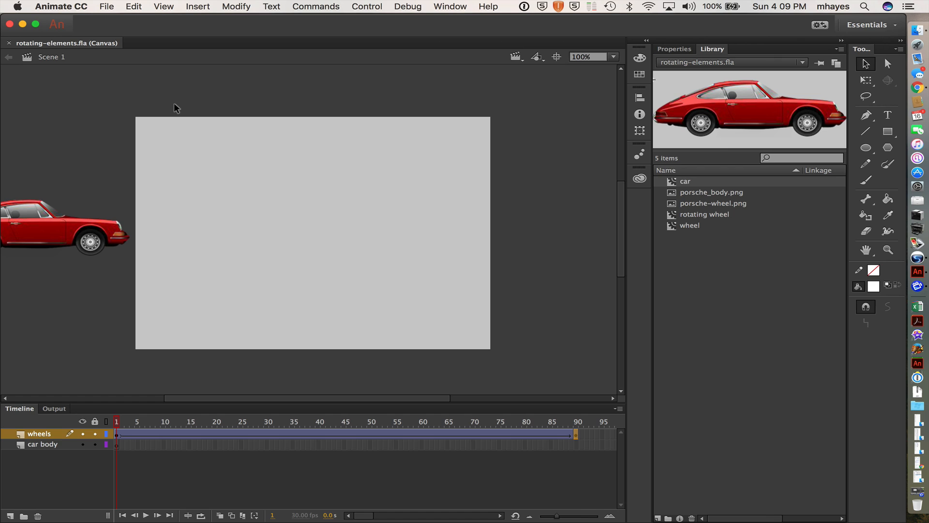